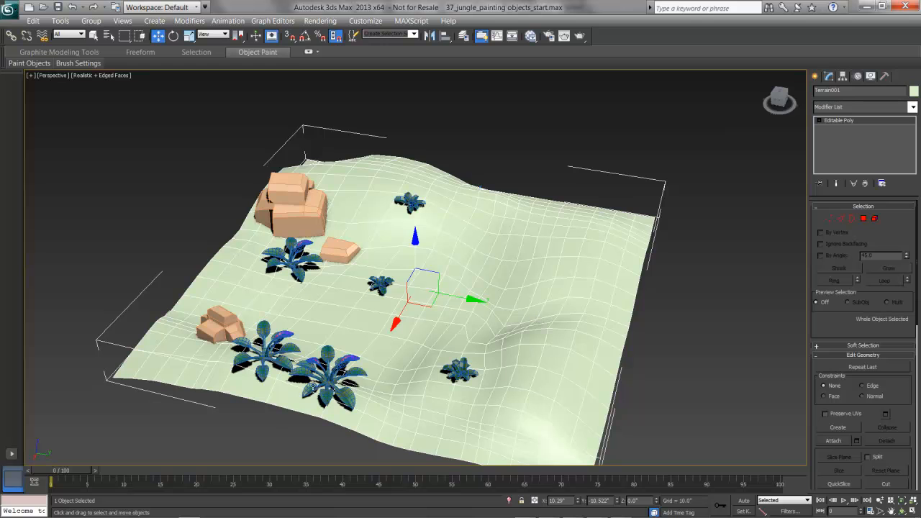
Reset the foreground plant Plant LillyB001's absolute world rotation to 0 on the X, Y and Z axes.
left_click(323, 384)
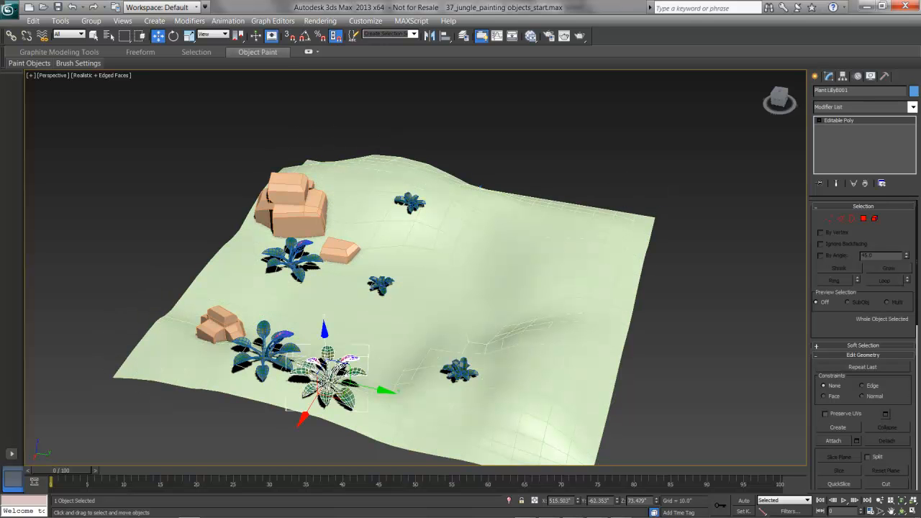
key("z")
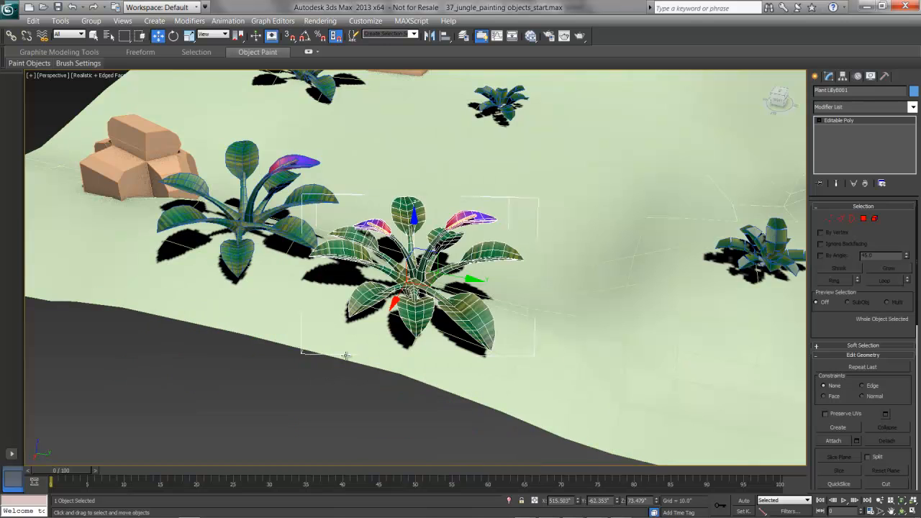
middle_click_drag(540, 356, 448, 337, "alt")
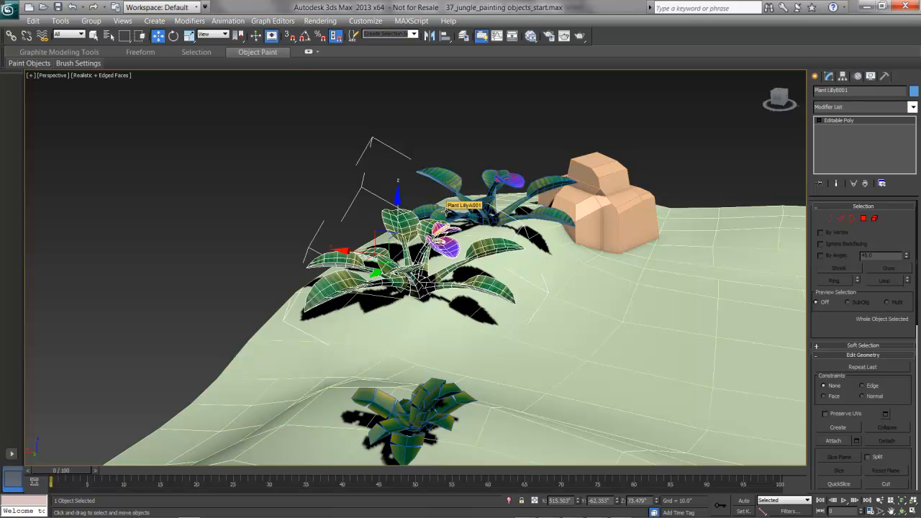
key("F12")
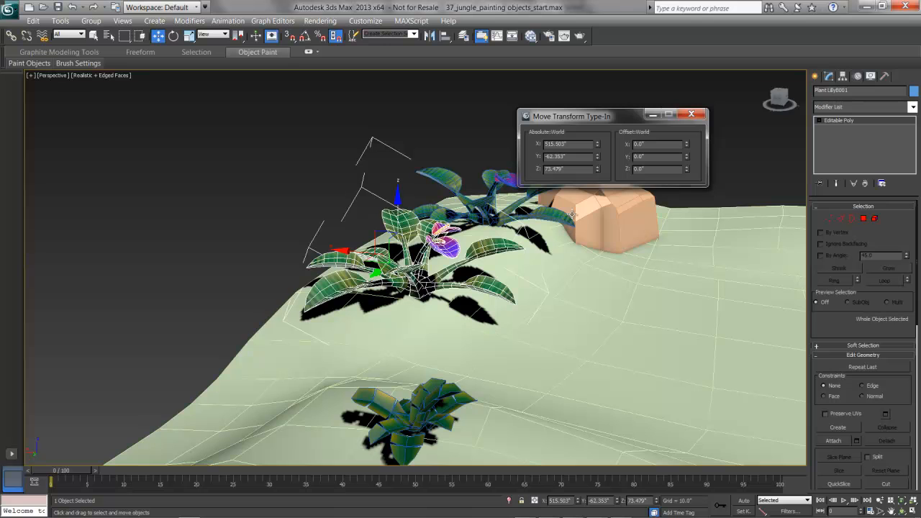
key("e")
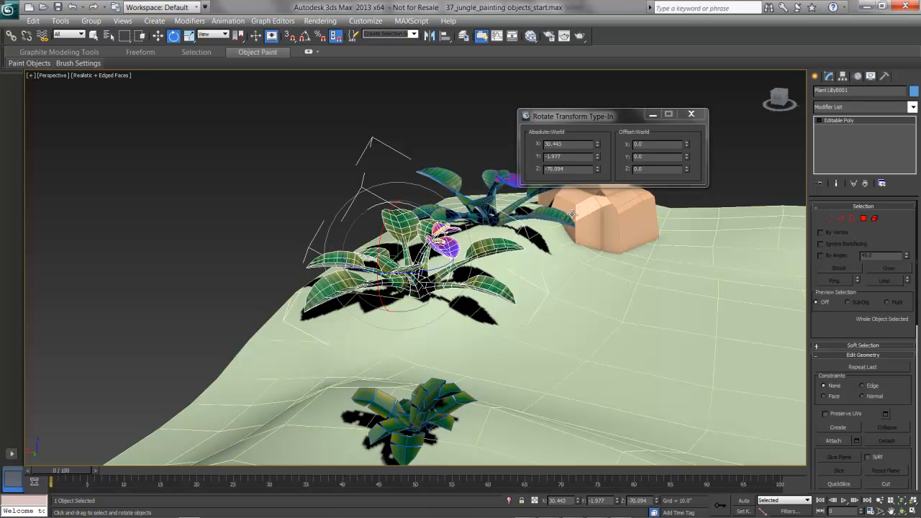
right_click(597, 146)
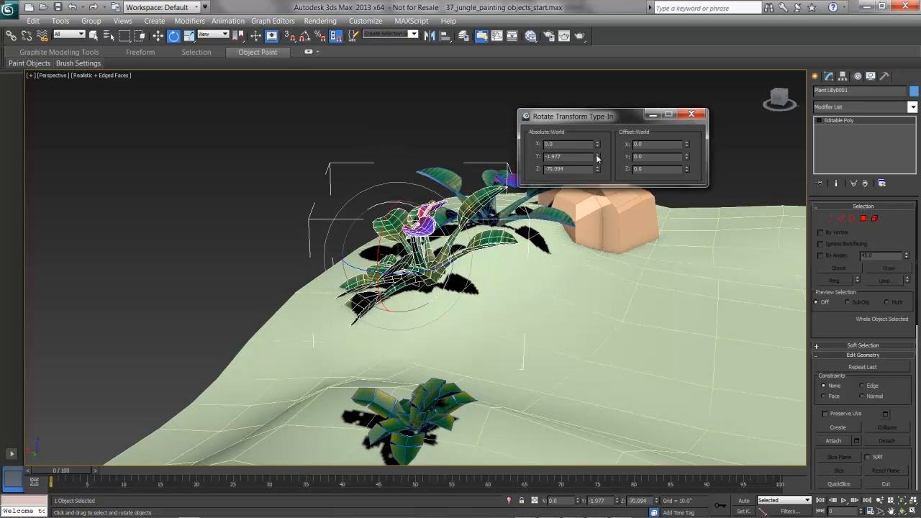
right_click(598, 158)
right_click(597, 170)
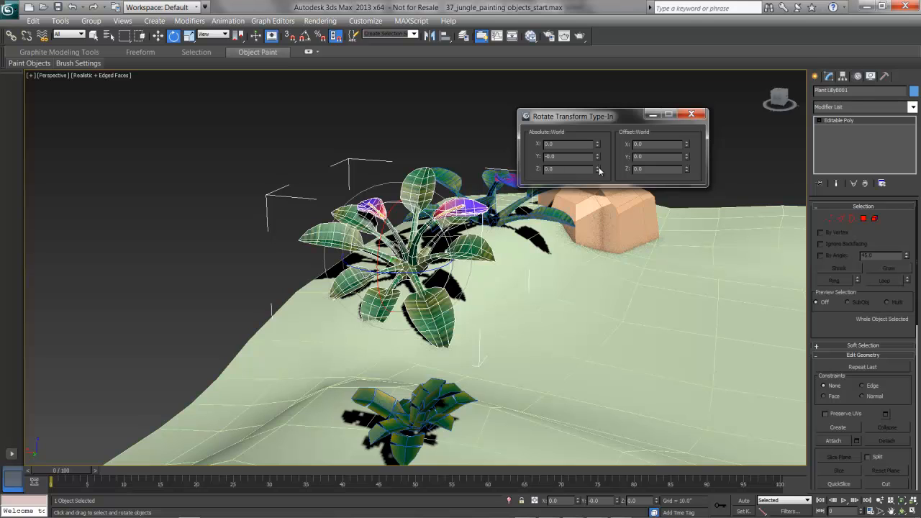
Raise Plant LillyB001 straight up above the terrain to a Z position of about 186".
middle_click_drag(478, 270, 445, 302, "alt")
key("w")
left_click_drag(428, 203, 449, 78)
scroll(472, 185, "up", 2)
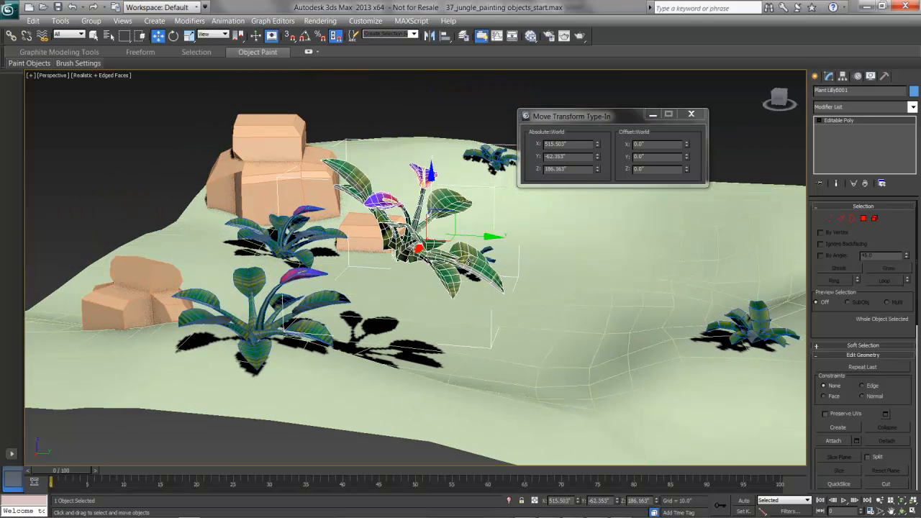
Rotate Plant LillyB001 about the world X axis to about 30.2 degrees so it stands upright.
scroll(469, 260, "up", 2)
middle_click_drag(495, 267, 506, 233, "alt")
key("e")
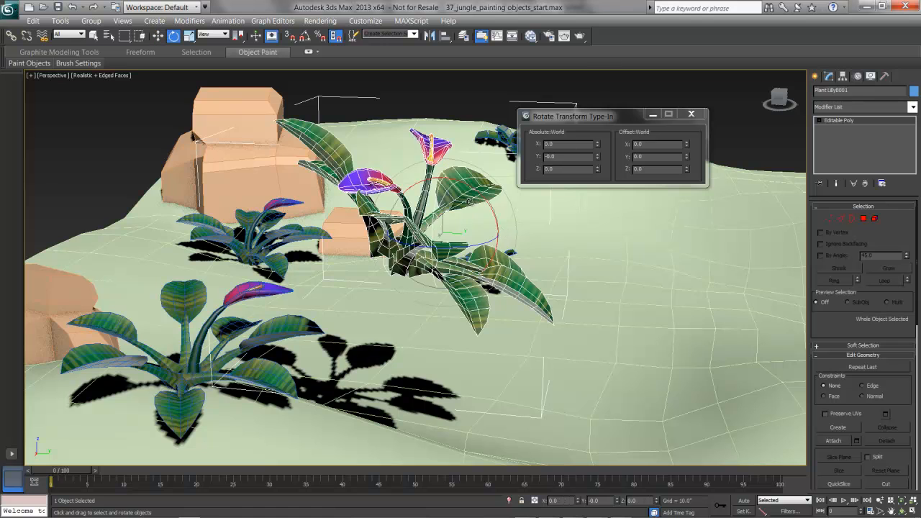
left_click_drag(483, 200, 481, 224)
middle_click_drag(461, 229, 496, 230, "alt")
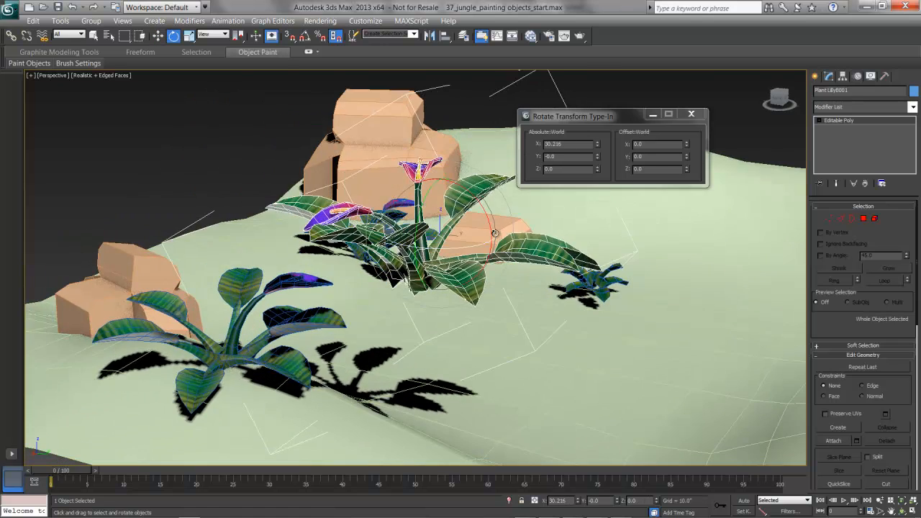
Check Plant LillyB001's upright stance in the Front and Left views and apply Reset XForm to it.
key("f")
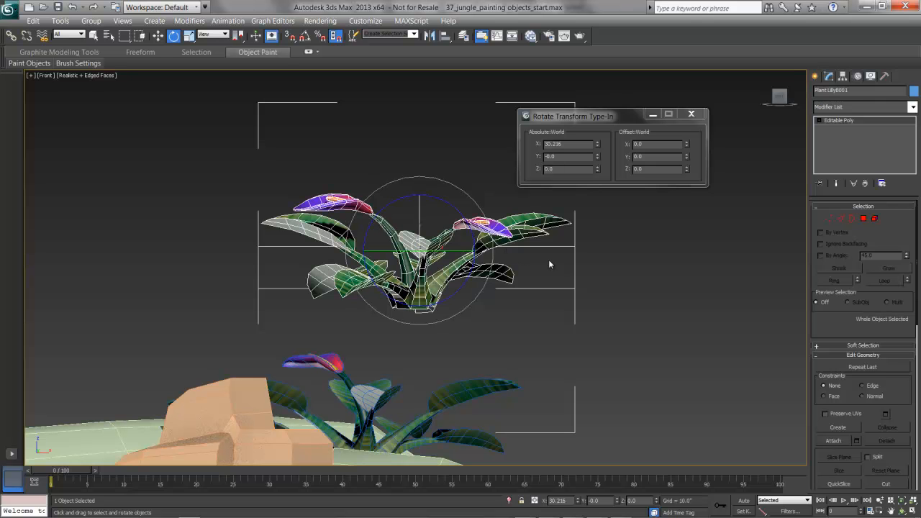
key("l")
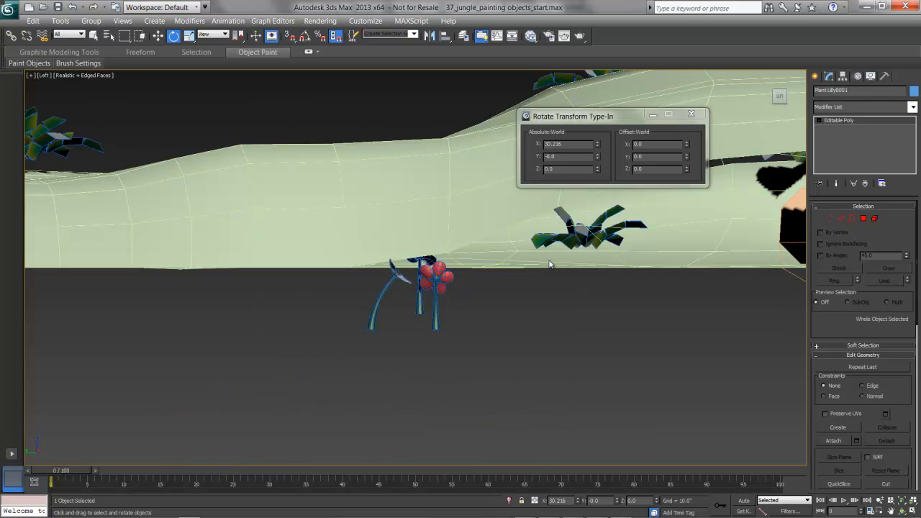
key("z")
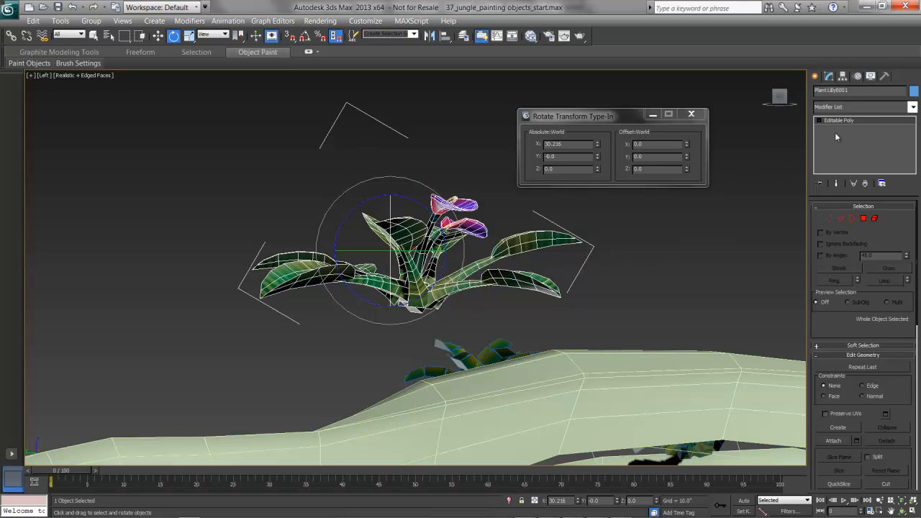
left_click(885, 76)
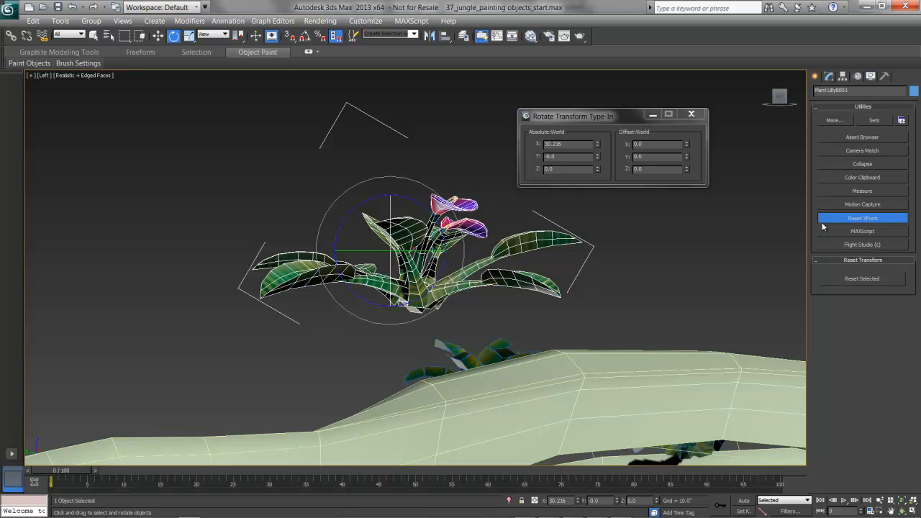
left_click(853, 281)
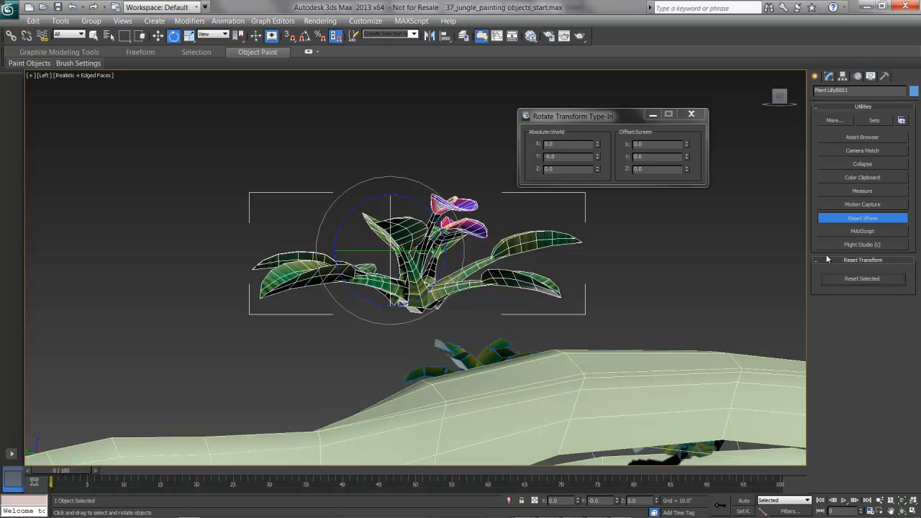
Move only Plant LillyB001's pivot to the base of its stem, at about Y -75.3" and Z 151.9", and check it from above.
left_click(842, 76)
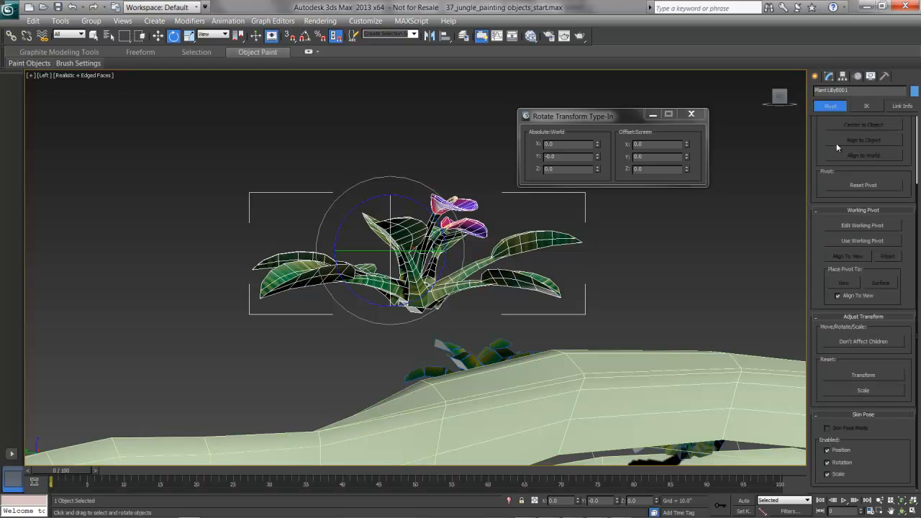
left_click_drag(813, 159, 812, 242)
left_click(851, 147)
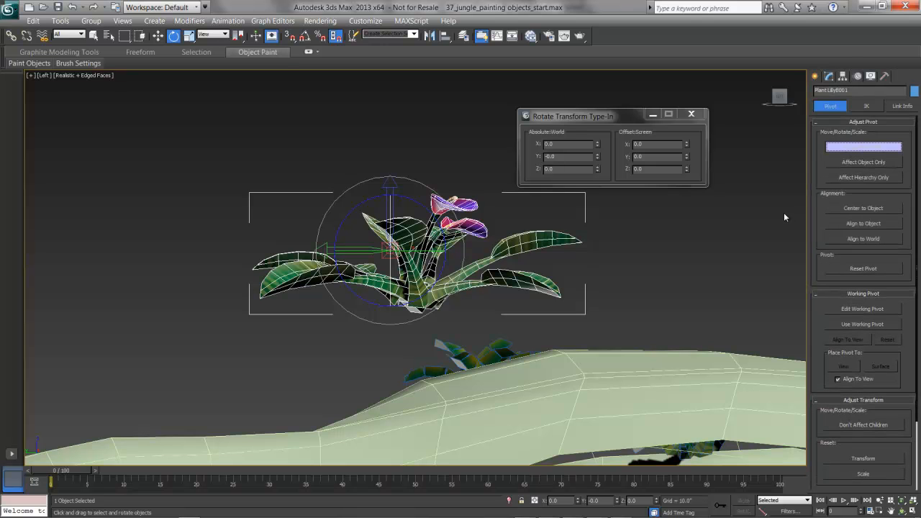
key("w")
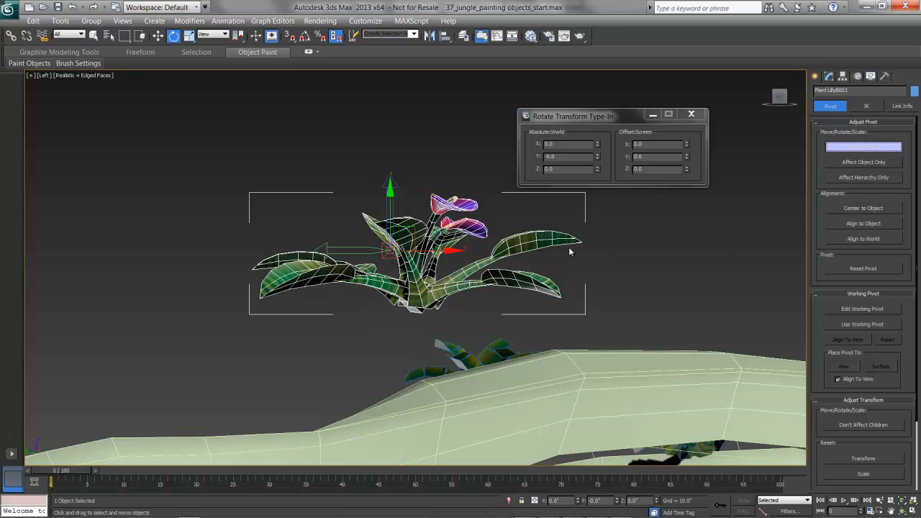
left_click_drag(389, 250, 431, 290)
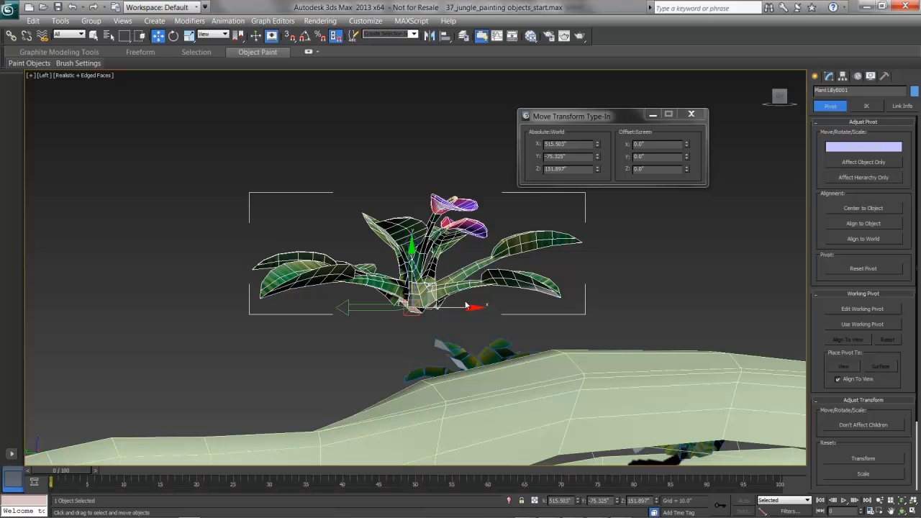
key("t")
key("z")
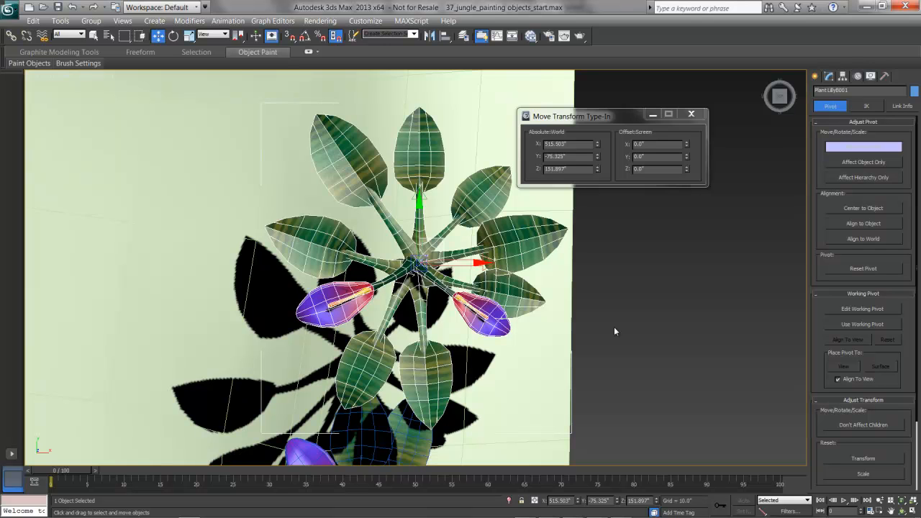
left_click(849, 147)
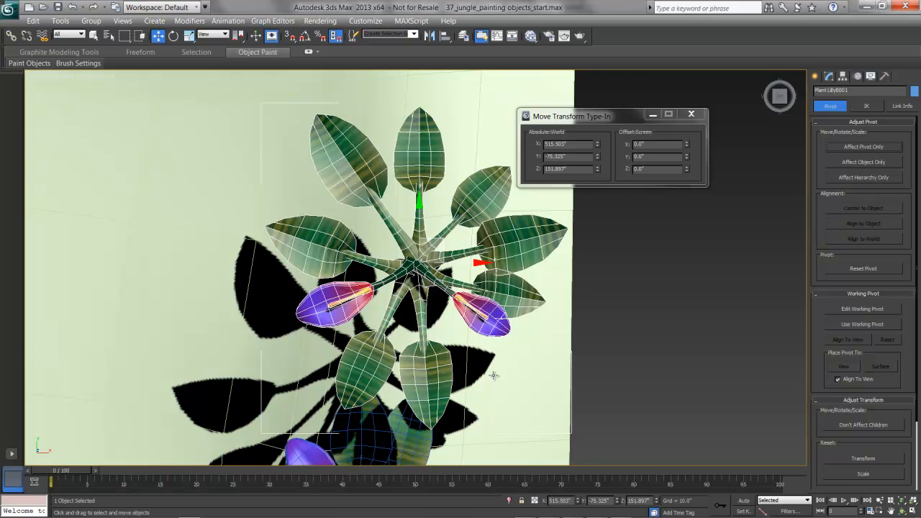
Raise the neighbouring plant Plant LillyA001 above the terrain to a Z position of about 431".
scroll(541, 328, "down", 6)
middle_click_drag(541, 328, 574, 329, "alt")
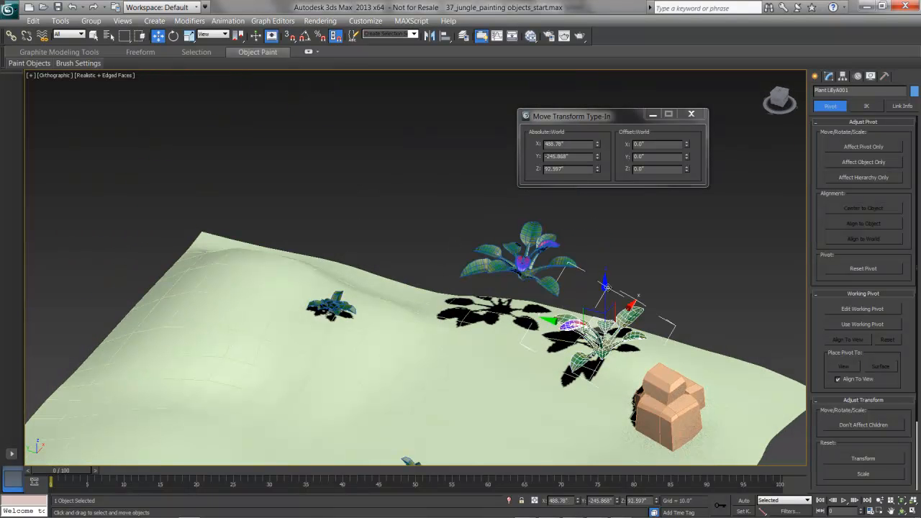
left_click_drag(605, 287, 581, 260)
key("z")
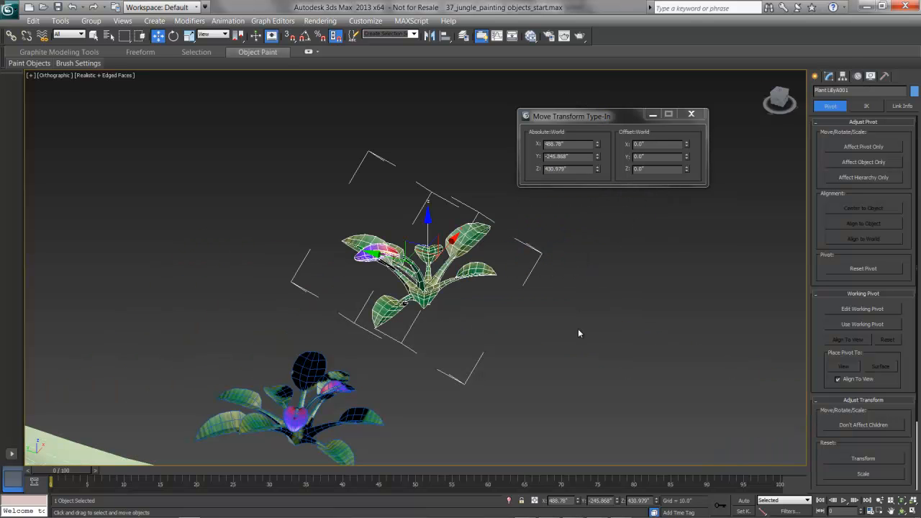
Zero Plant LillyA001's world rotation and rotate it about X to about 42.4 degrees so it stands upright.
key("e")
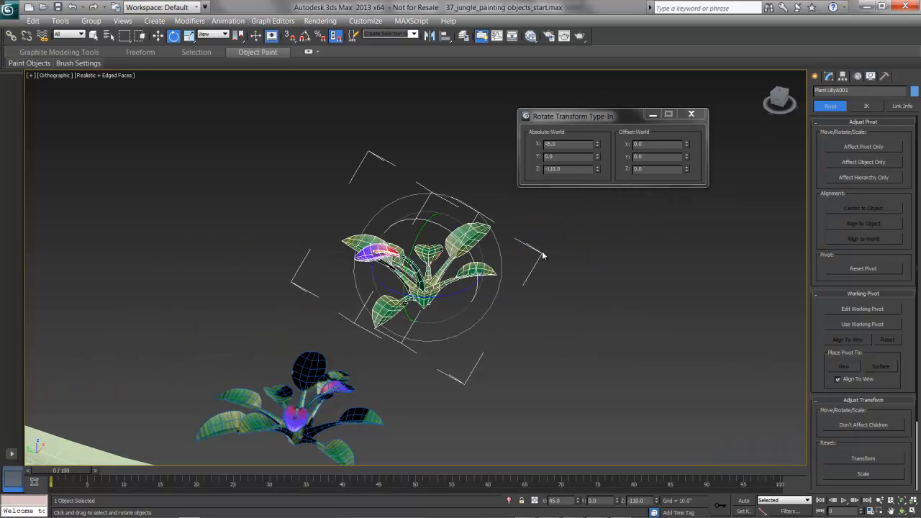
right_click(598, 145)
right_click(600, 169)
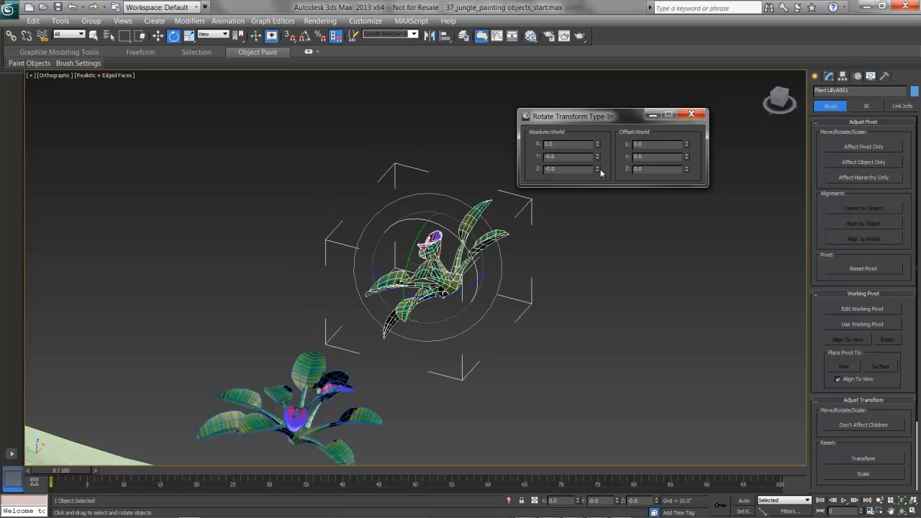
left_click_drag(454, 234, 480, 275)
Check Plant LillyA001 isolated in the Left and Front views and apply Reset XForm to it.
key("l")
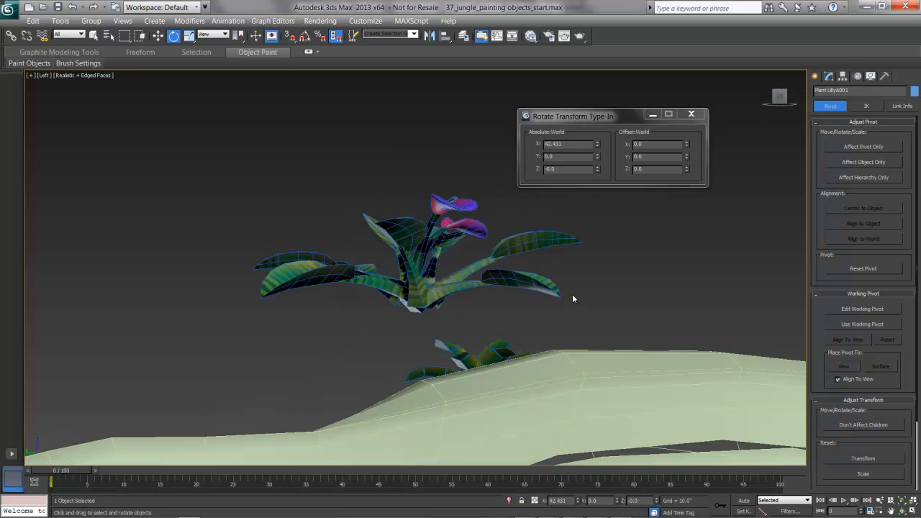
key("alt+q")
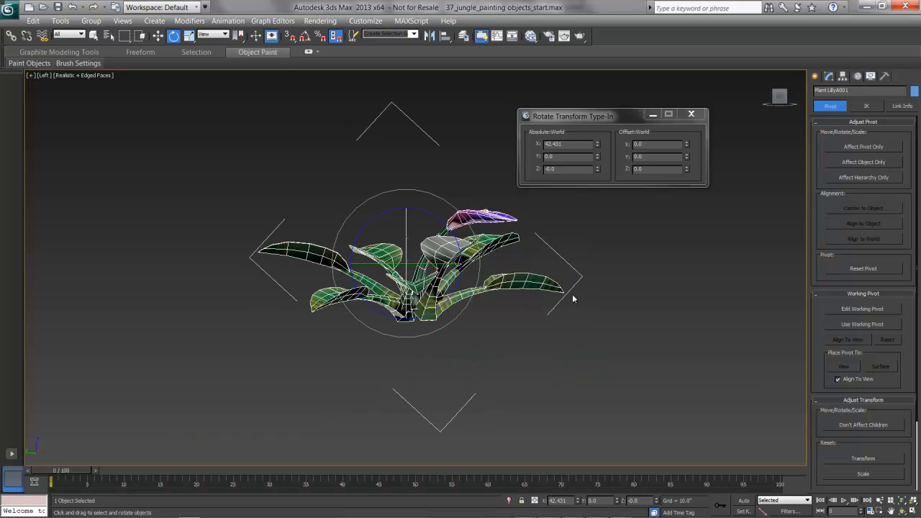
key("f")
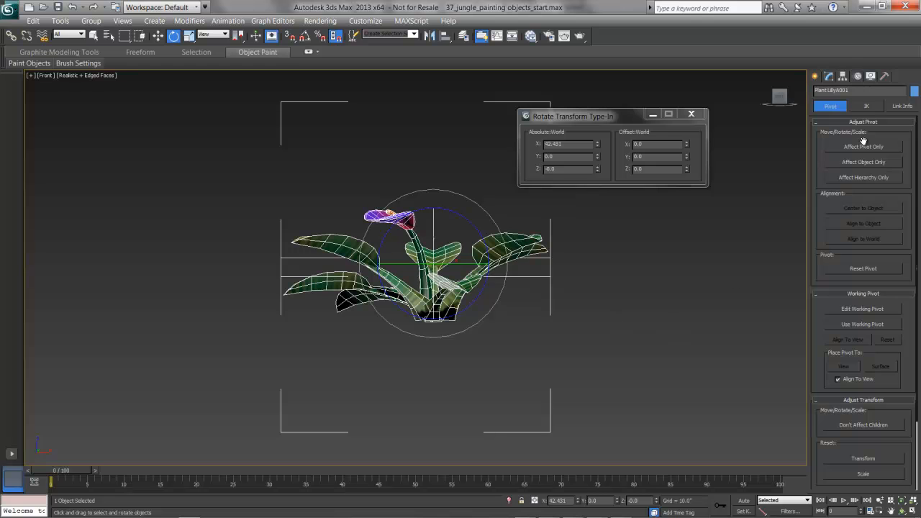
left_click(885, 75)
left_click(862, 217)
left_click(851, 282)
Move only Plant LillyA001's pivot down to the base of its stem, at about Z 399.1", and check it from above.
left_click(843, 77)
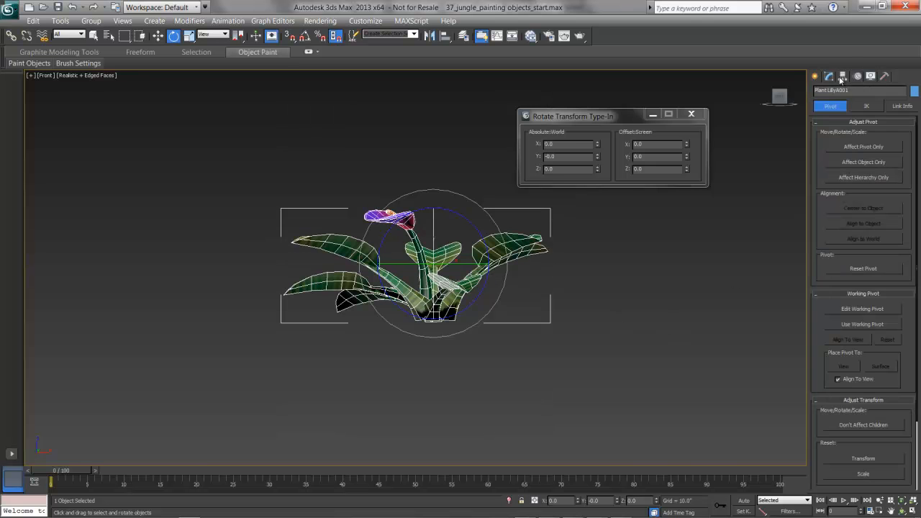
left_click(851, 146)
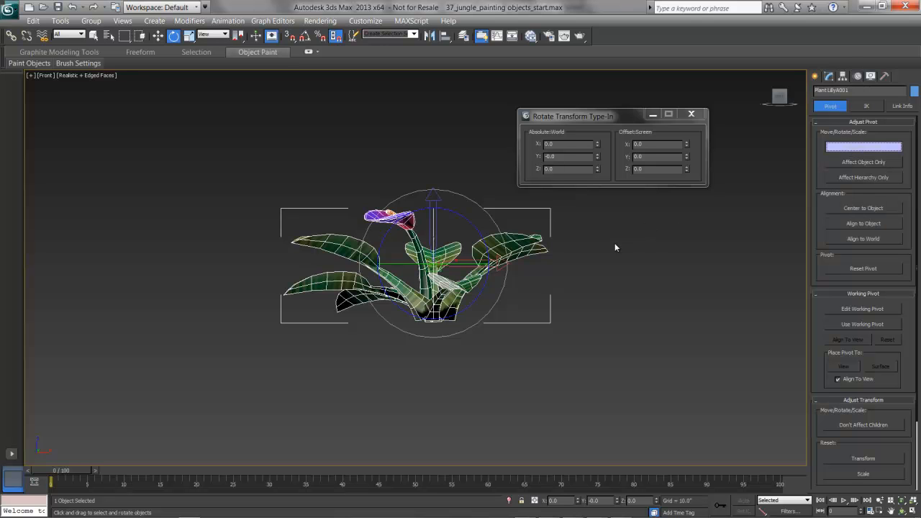
key("w")
left_click_drag(433, 237, 432, 287)
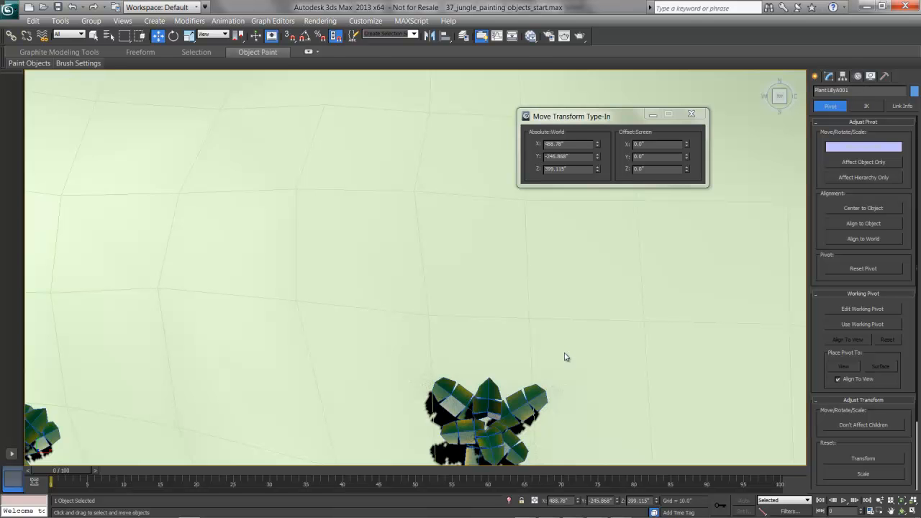
key("z")
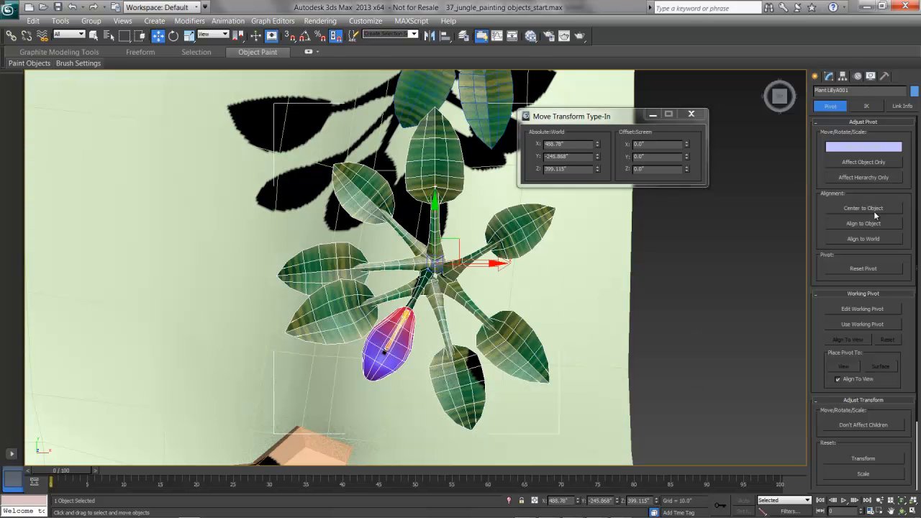
left_click(894, 148)
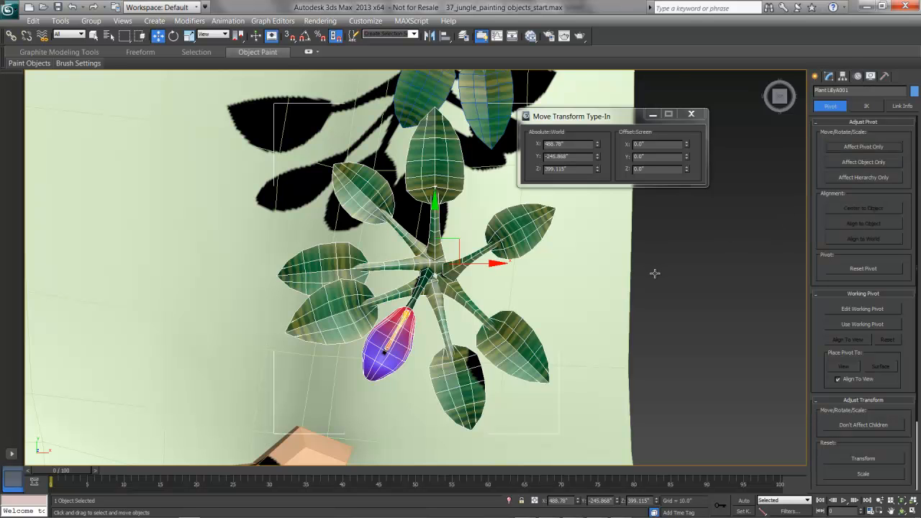
scroll(532, 272, "down", 6)
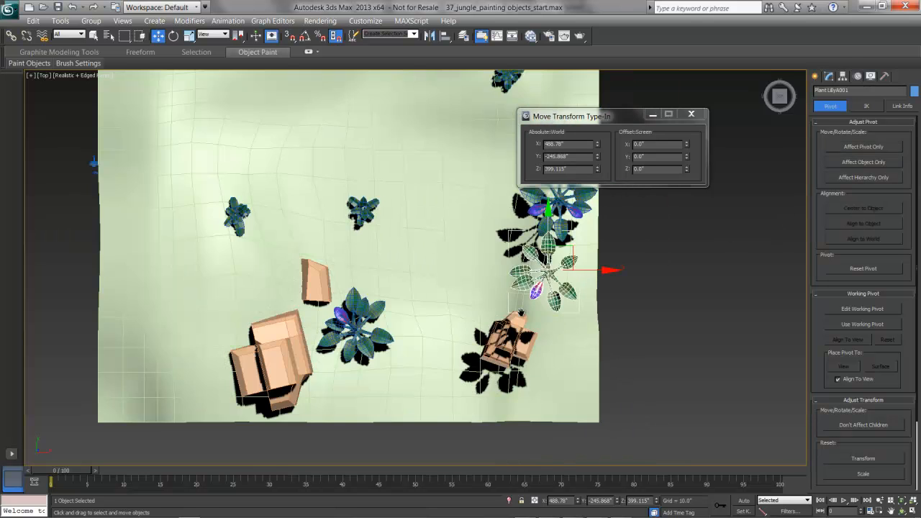
middle_click_drag(521, 312, 533, 277, "alt")
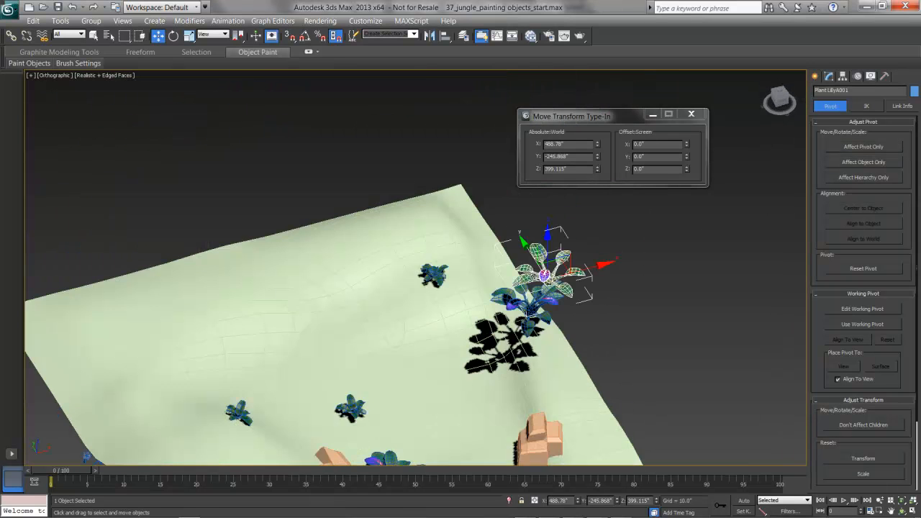
Select Plant LillyC001 beside the rocks and zero its world rotation on the X, Y and Z axes.
middle_click_drag(575, 374, 530, 255)
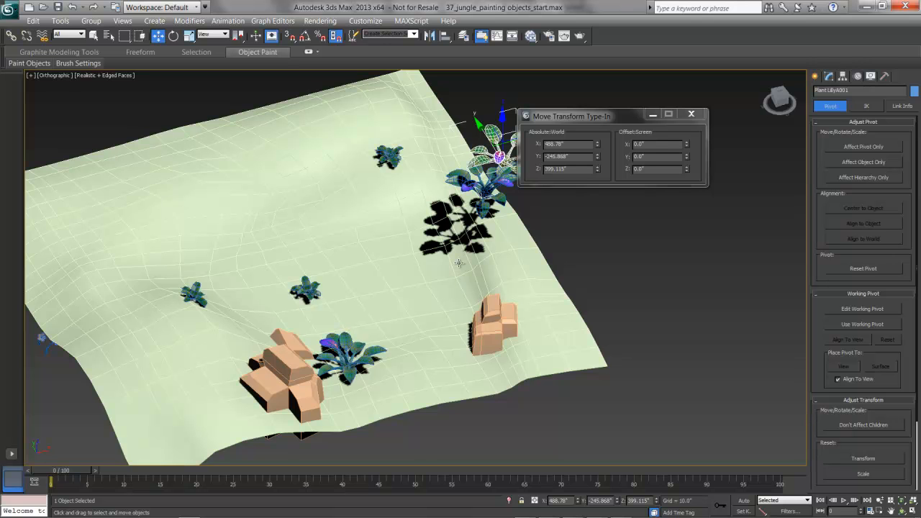
left_click(348, 355)
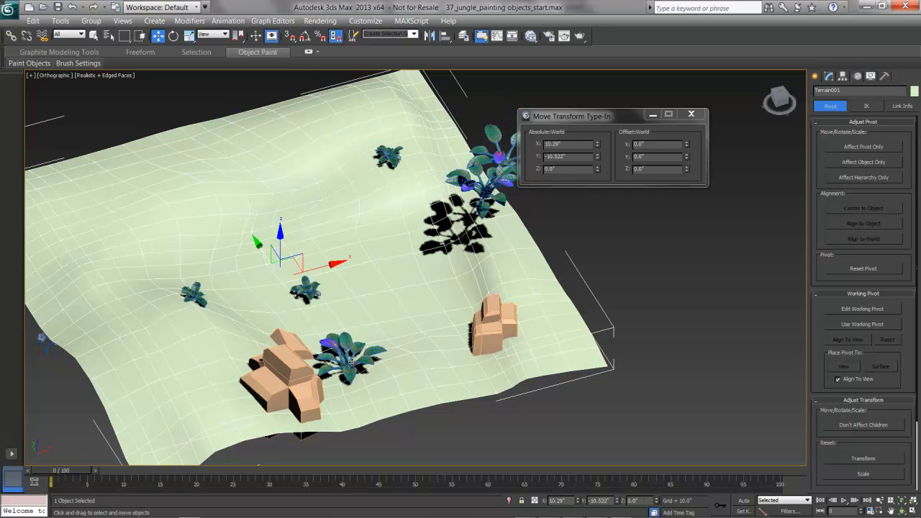
left_click(343, 358)
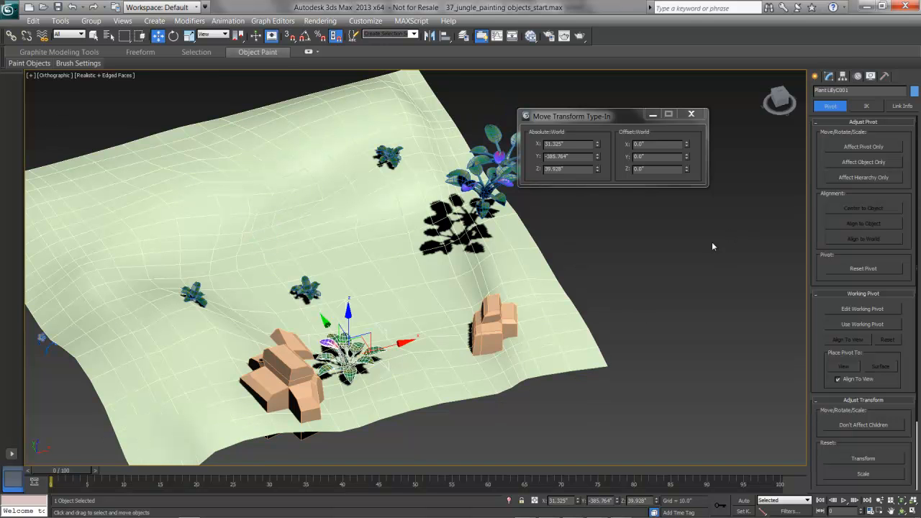
left_click(884, 75)
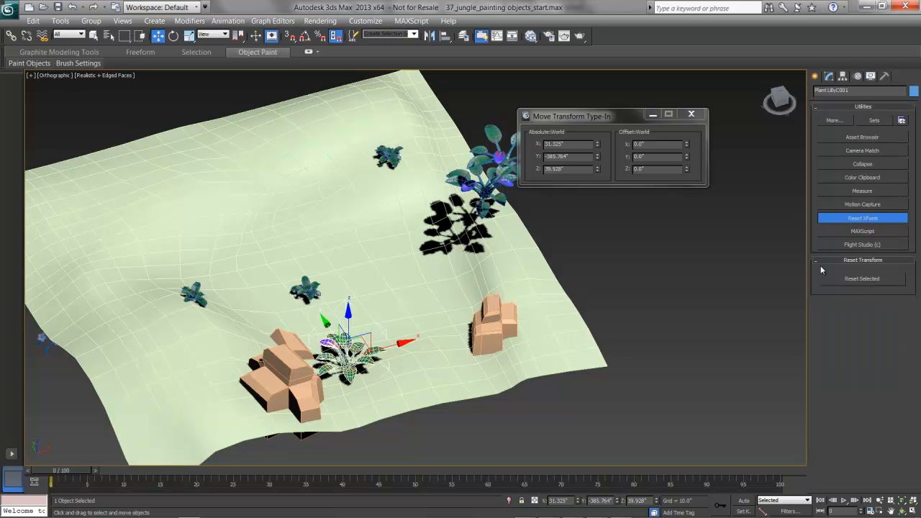
key("e")
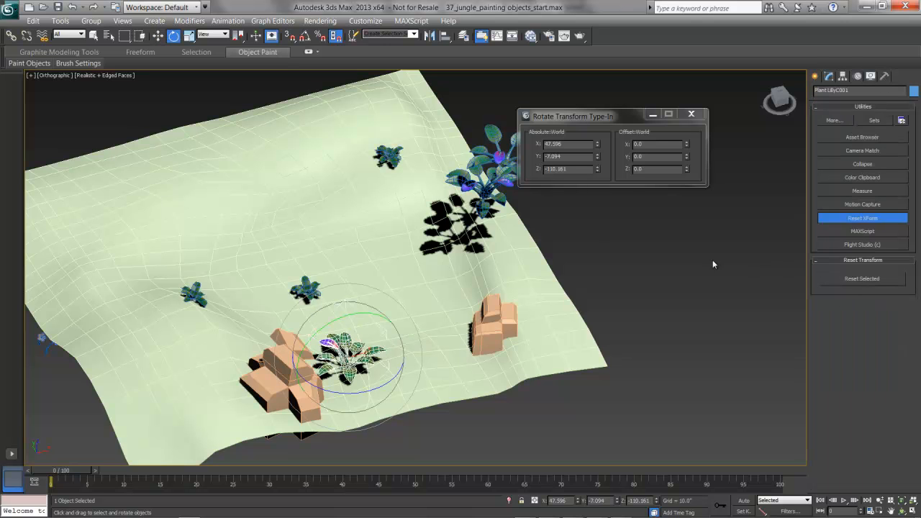
right_click(597, 144)
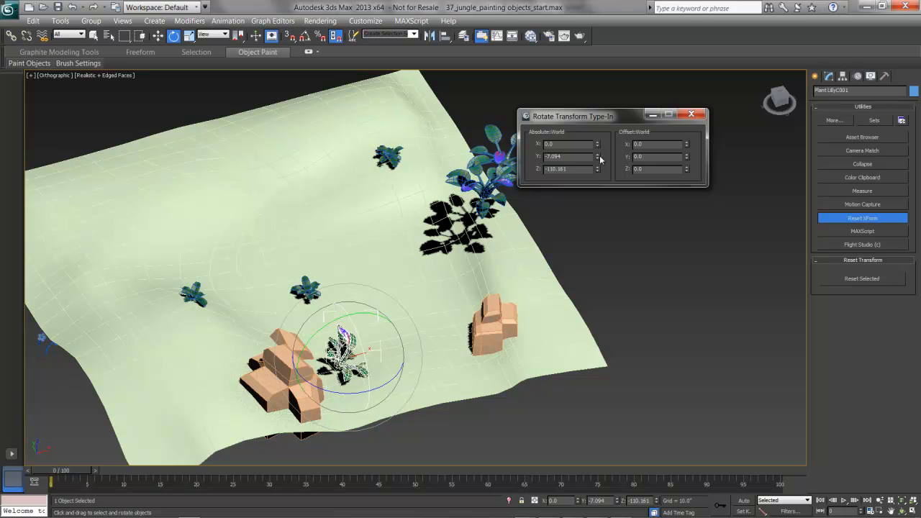
right_click(597, 156)
right_click(597, 168)
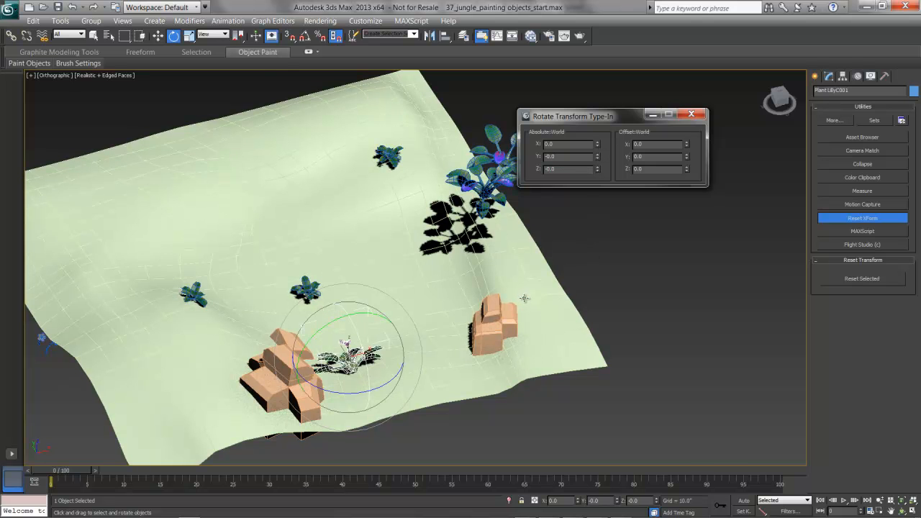
Raise Plant LillyC001 above the terrain in the Left view to a Z position of about 259.8".
key("z")
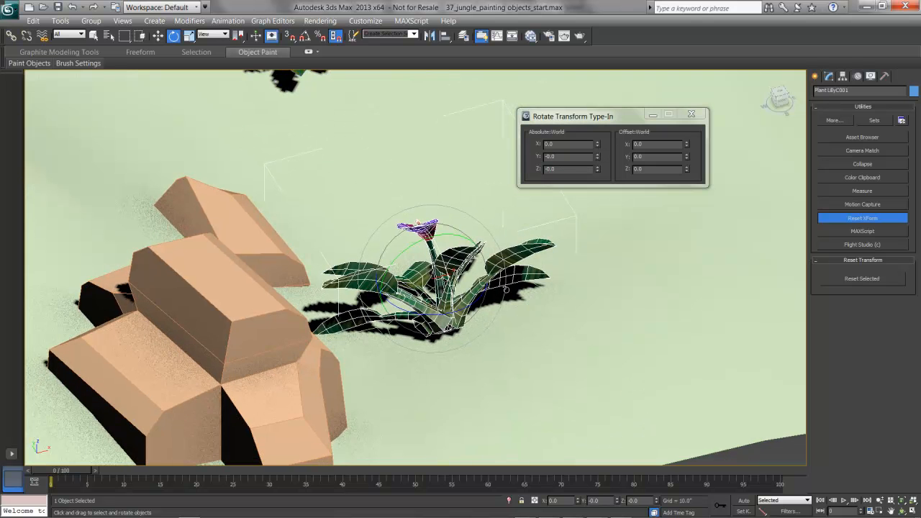
key("l")
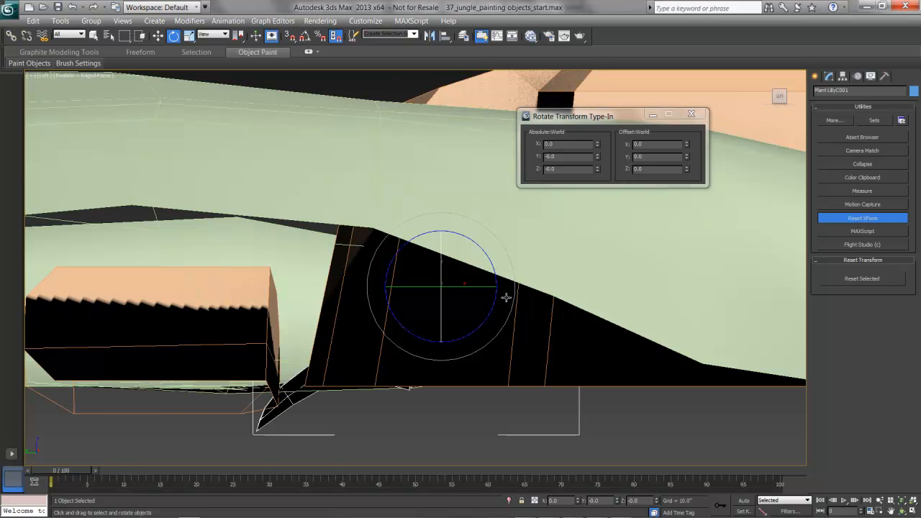
key("w")
scroll(504, 323, "down", 8)
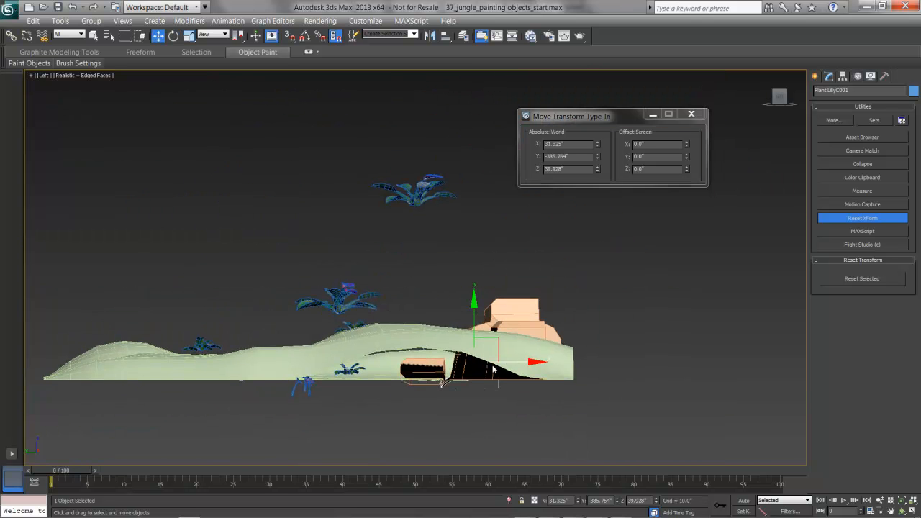
left_click_drag(474, 331, 473, 225)
scroll(475, 237, "up", 2)
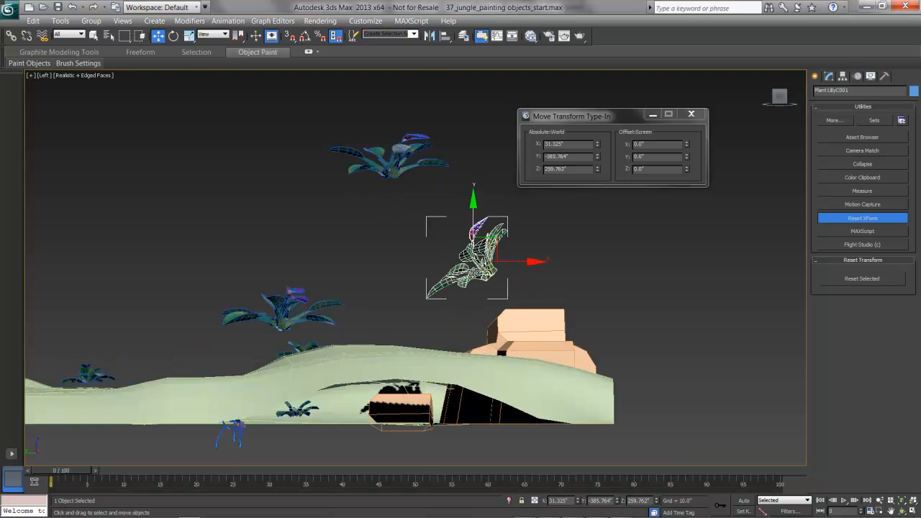
Rotate Plant LillyC001 about X to about 45.6 degrees so it stands upright and apply Reset XForm to it.
scroll(489, 299, "up", 3)
key("e")
left_click_drag(493, 291, 578, 297)
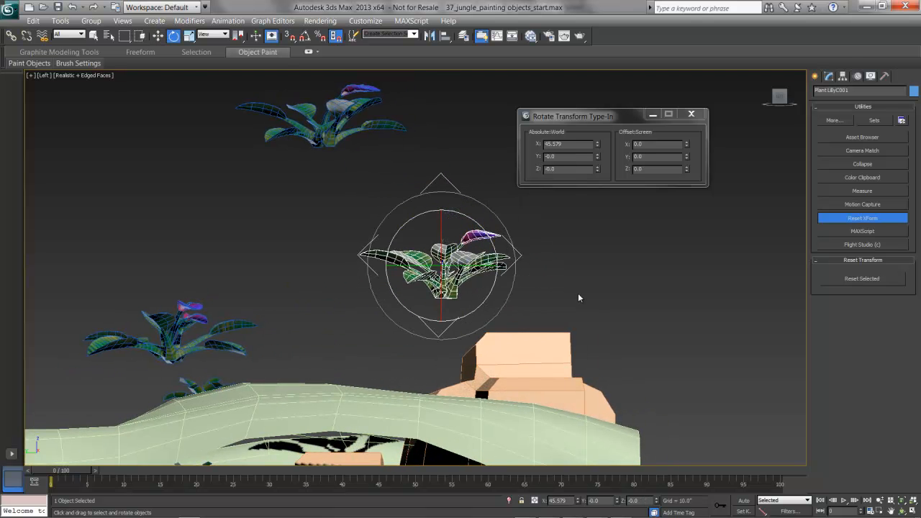
left_click(834, 281)
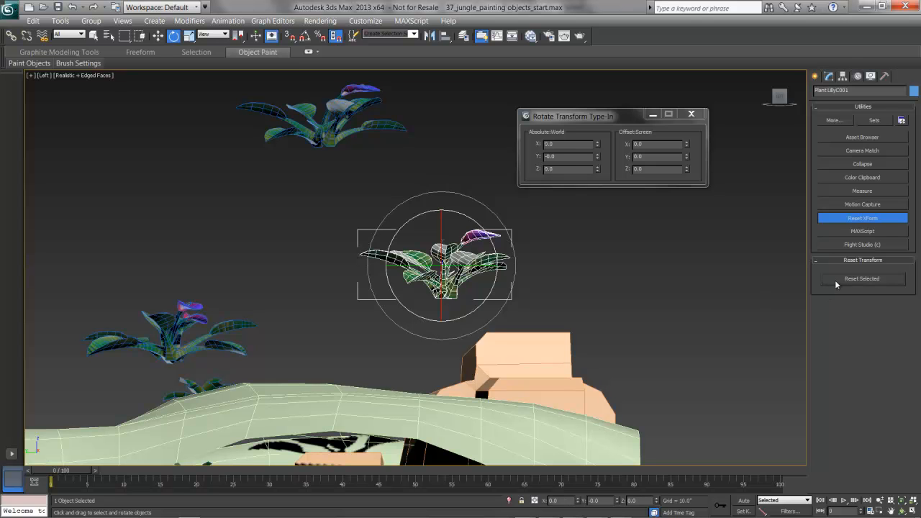
Move only Plant LillyC001's pivot down to the base of its stem, at about Z 231.5".
left_click(843, 75)
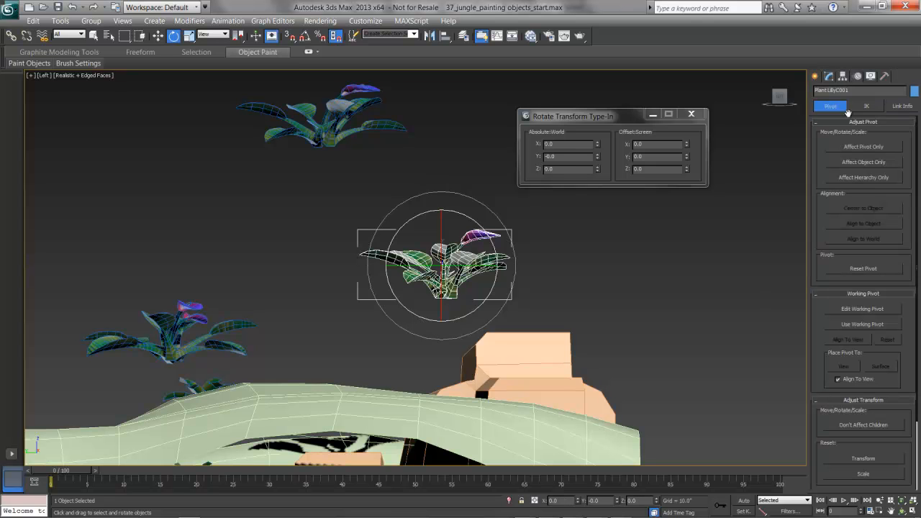
left_click(863, 148)
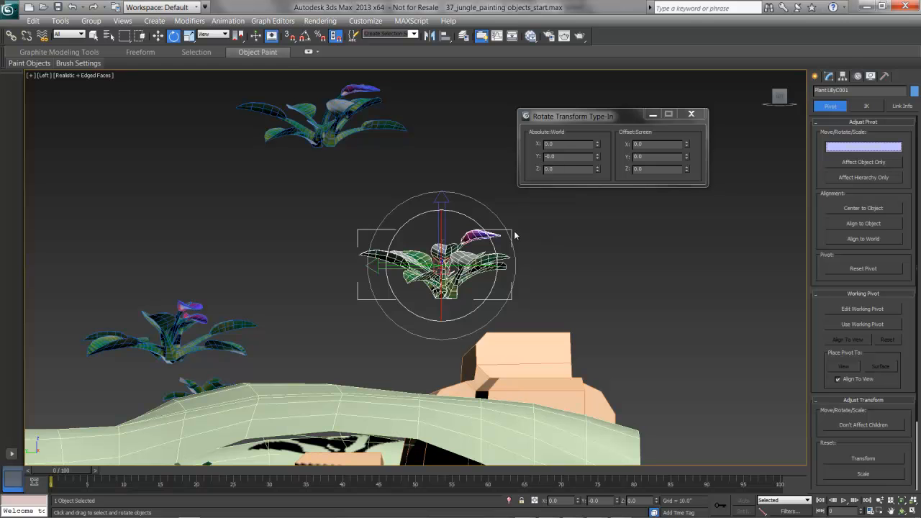
key("w")
left_click_drag(441, 207, 442, 231)
left_click(840, 148)
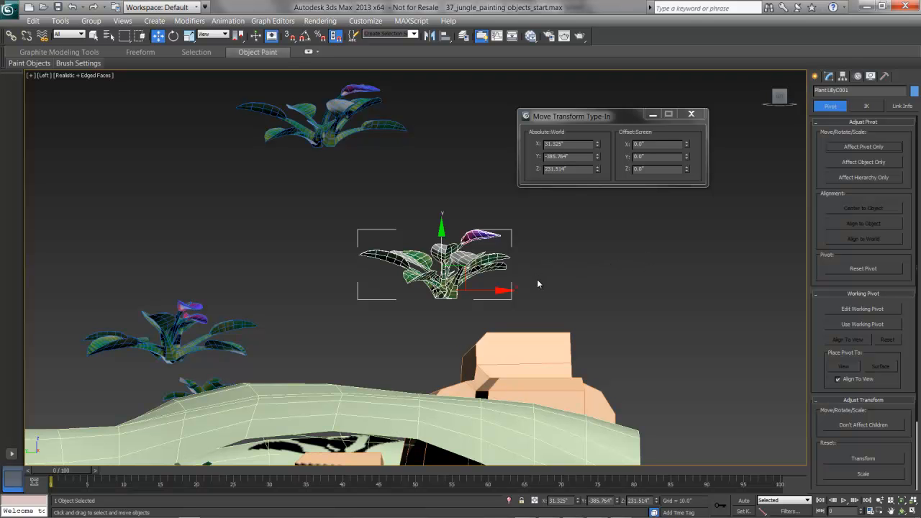
Select the three small banana plants without the terrain and move them together off the terrain's edge.
middle_click_drag(529, 285, 556, 316, "alt")
scroll(557, 316, "down", 4)
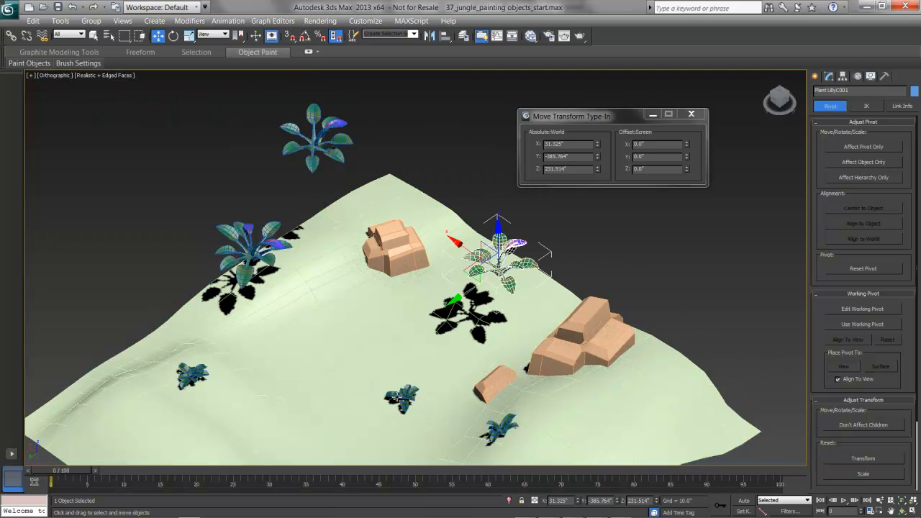
left_click(189, 374)
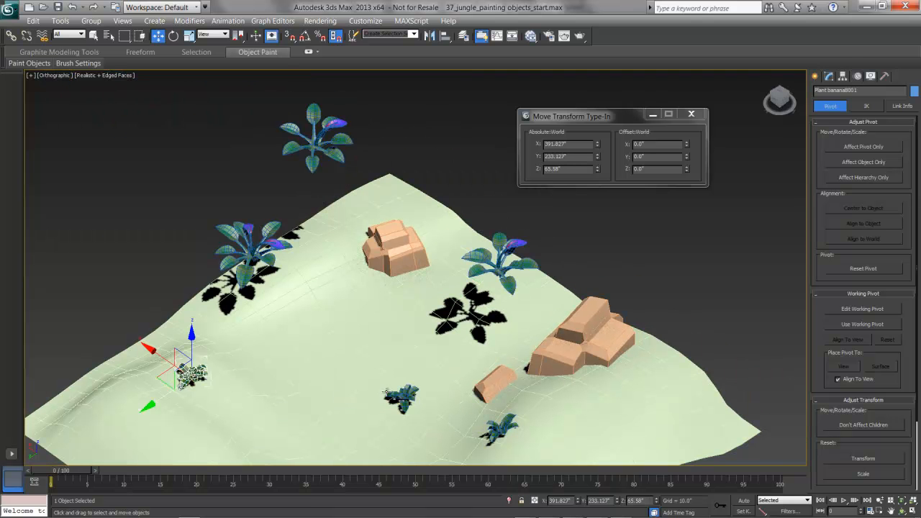
left_click(389, 393, "ctrl")
left_click(477, 426, "ctrl")
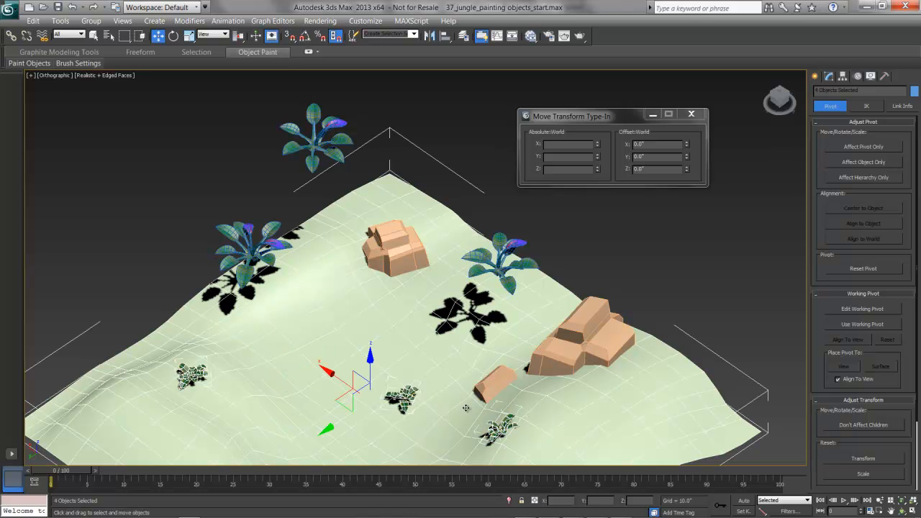
left_click_drag(364, 418, 98, 246)
middle_click_drag(211, 283, 350, 233, "alt")
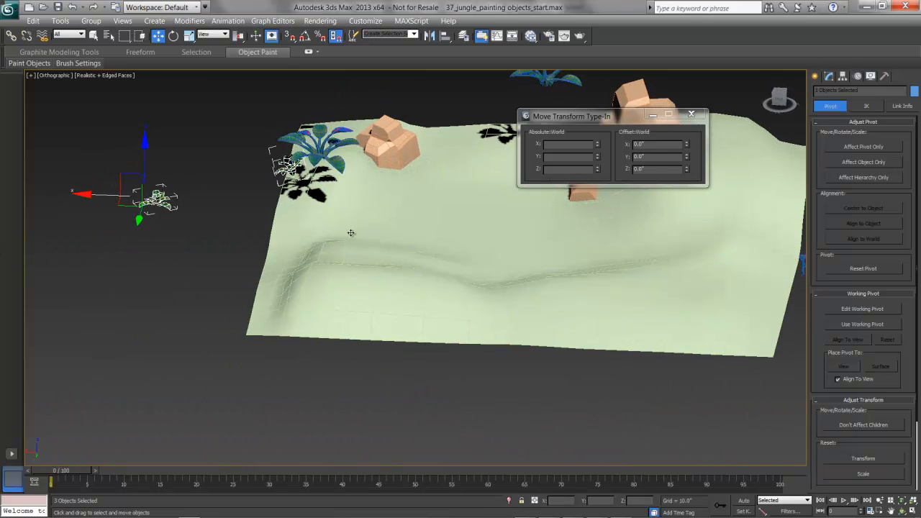
Move Plant bananaA001 further along X, clear of the terrain, to about X 946.6".
left_click(85, 199)
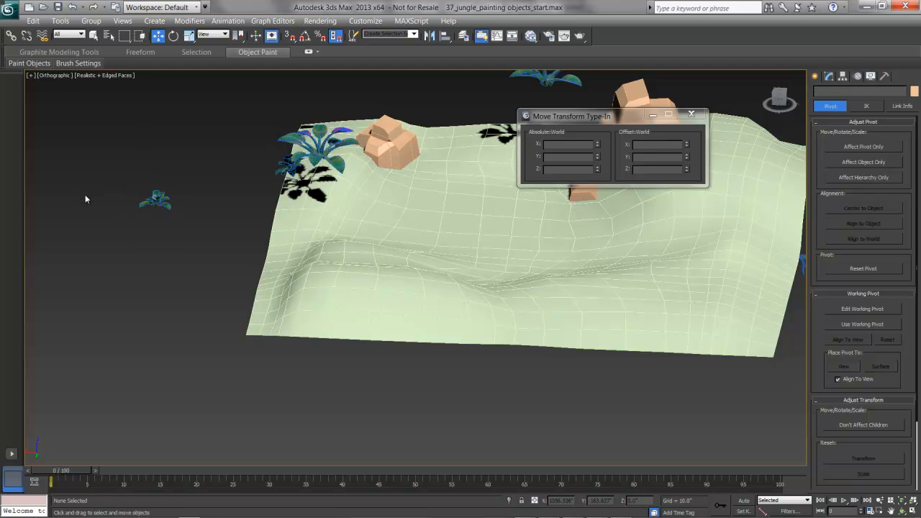
left_click(280, 170)
left_click_drag(233, 166, 73, 159)
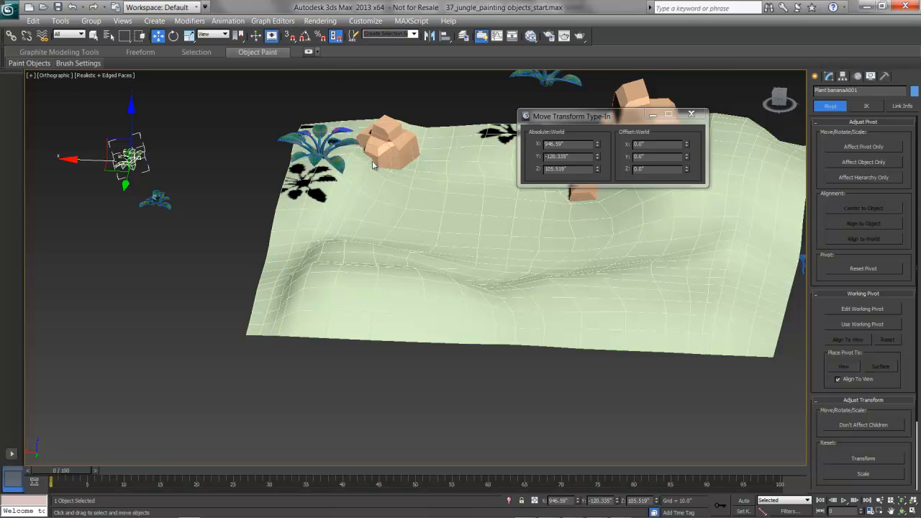
Expand the Object Paint tools, close the Move Transform Type-In and bring the whole terrain with its plants into view.
left_click(308, 52)
middle_click_drag(400, 257, 648, 139)
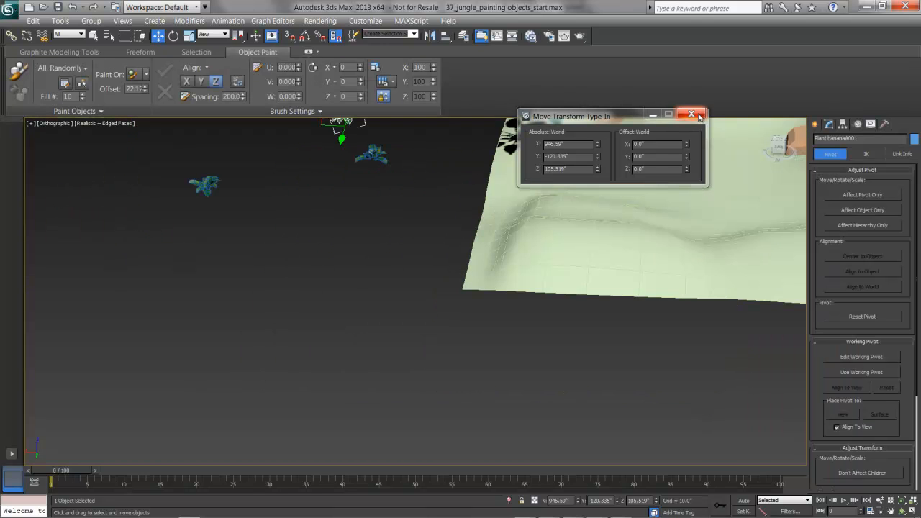
left_click(691, 114)
middle_click_drag(634, 202, 389, 377)
scroll(456, 373, "up", 3)
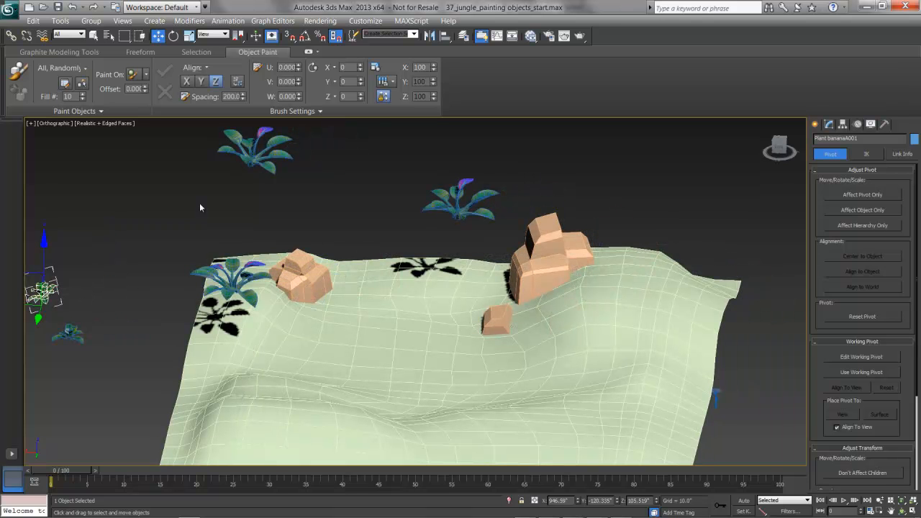
Add the three plants LillyC001, LillyA001 and LillyB001 to the Paint Objects list and close the list.
left_click(84, 68)
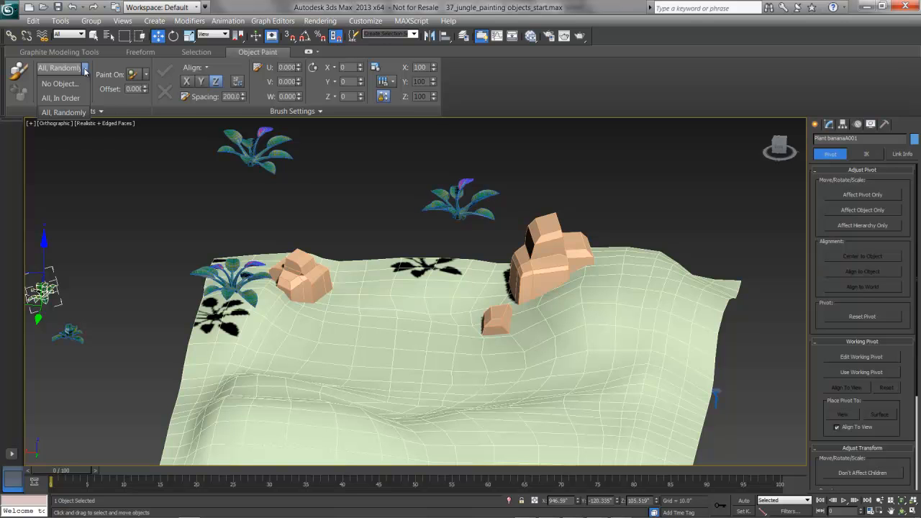
left_click(103, 66)
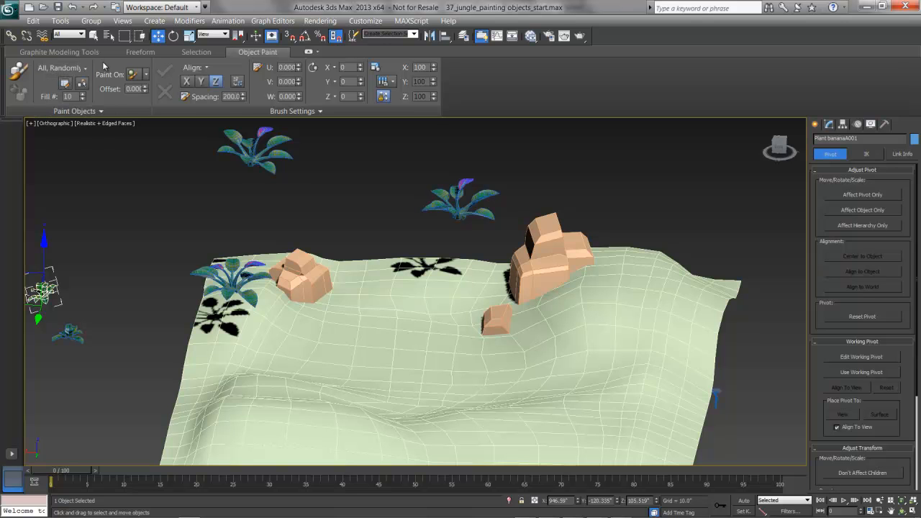
left_click(66, 84)
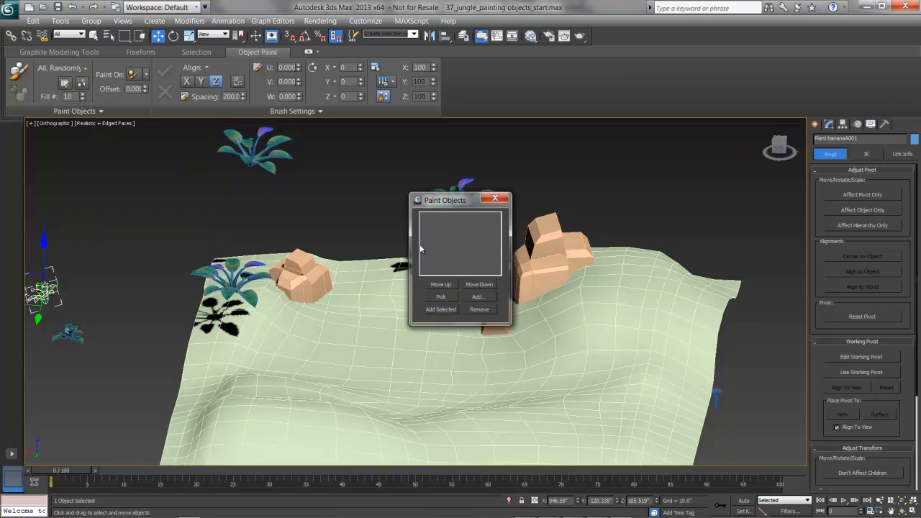
left_click_drag(429, 207, 538, 226)
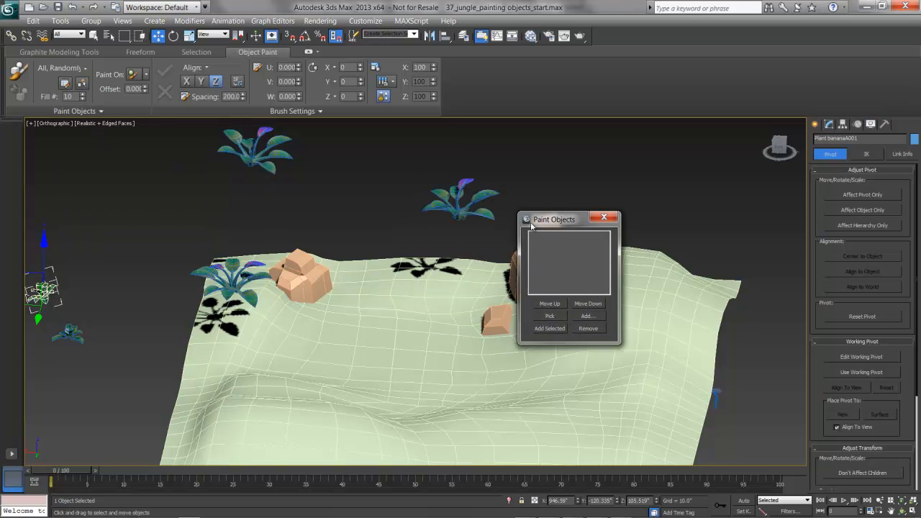
left_click(454, 205)
left_click(252, 156, "ctrl")
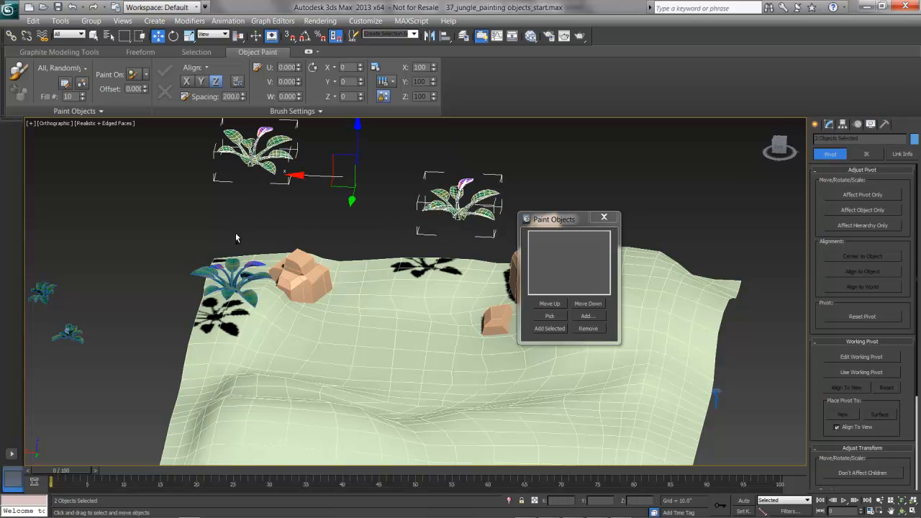
left_click(236, 264, "ctrl")
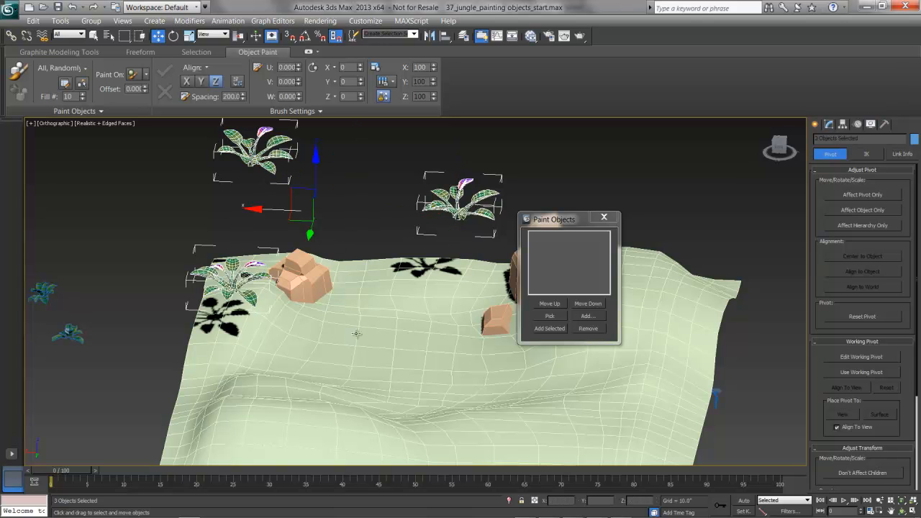
left_click(554, 329)
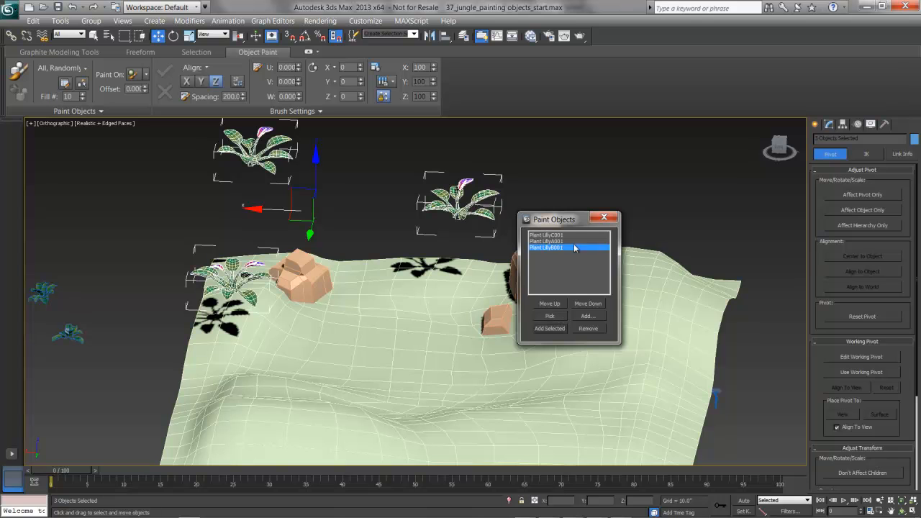
left_click(604, 217)
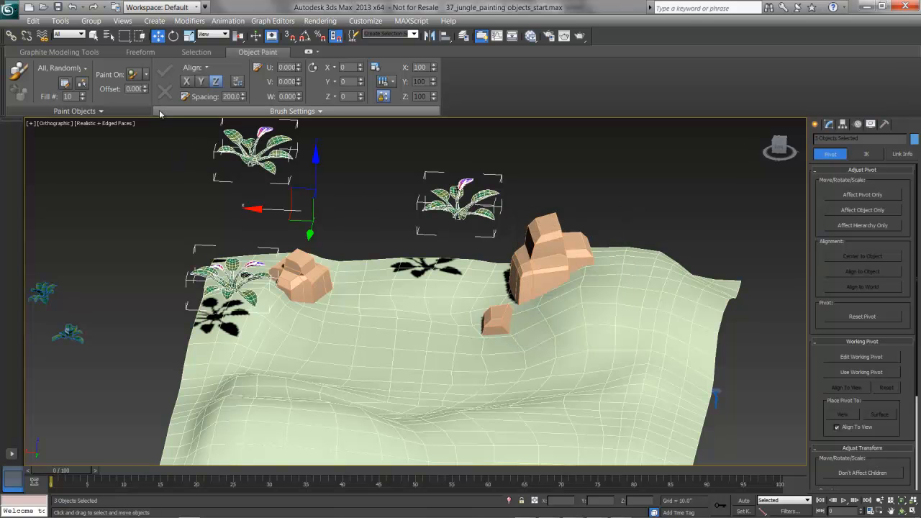
Select the terrain and set Object Paint to paint on Selected Objects.
left_click(373, 314)
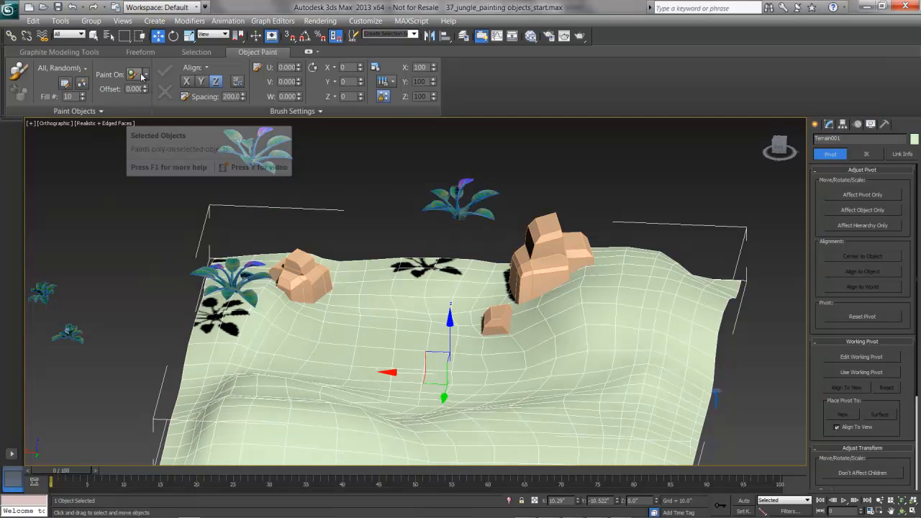
left_click(146, 74)
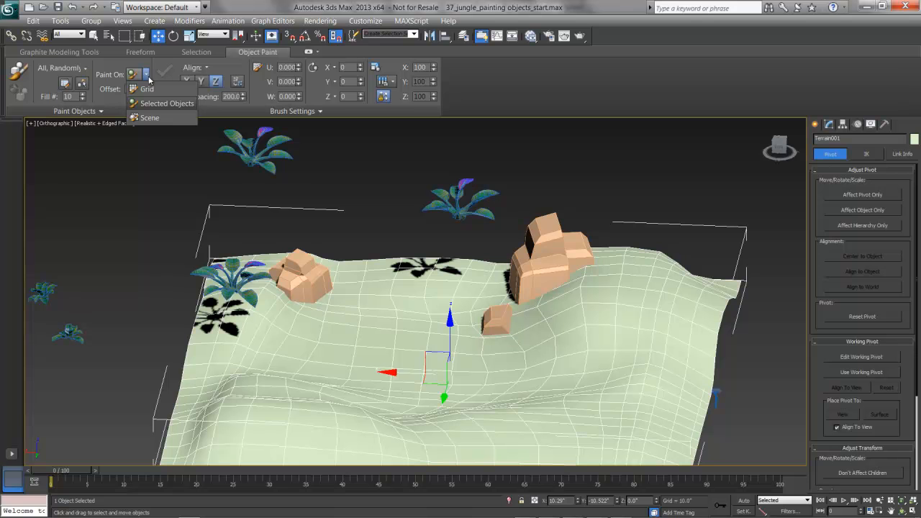
left_click(164, 103)
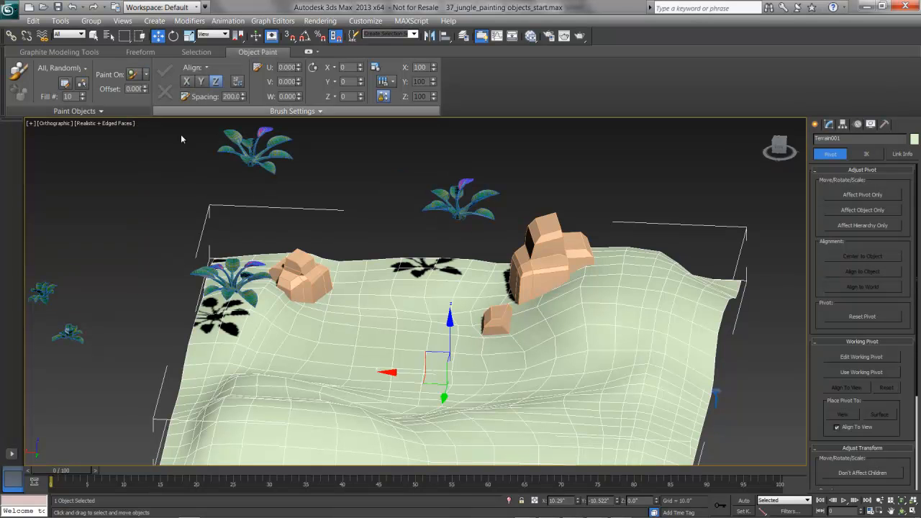
Start Object Paint and paint a long winding stroke of lilly plants across the whole terrain.
scroll(356, 266, "down", 5)
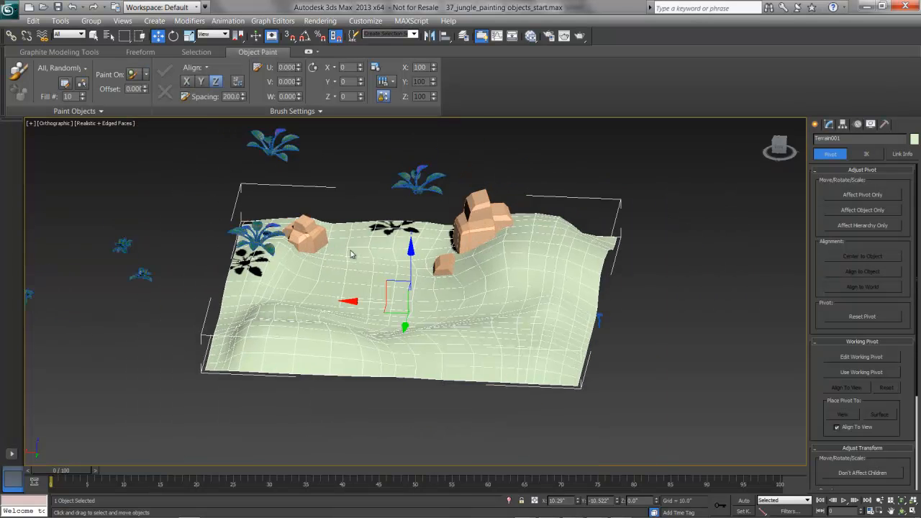
left_click(20, 72)
mouse_move(354, 326)
left_mouse_down()
mouse_move(542, 354)
mouse_move(273, 360)
mouse_move(425, 302)
mouse_move(448, 279)
left_mouse_up()
scroll(449, 280, "up", 3)
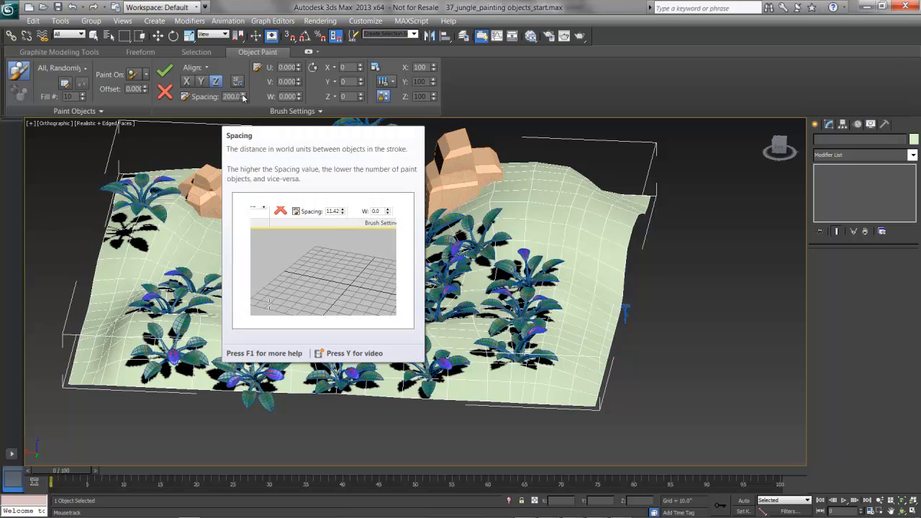
Try slightly wider spacing values, between about 200 and 215, for the plants in the painted stroke.
left_click_drag(243, 97, 243, 88)
mouse_move(341, 225)
left_mouse_down()
mouse_move(351, 157)
mouse_move(291, 37)
mouse_move(268, 208)
mouse_move(268, 195)
left_mouse_up()
mouse_move(333, 205)
left_mouse_down()
mouse_move(314, 220)
mouse_move(338, 188)
mouse_move(350, 24)
left_mouse_up()
mouse_move(369, 64)
left_mouse_down()
mouse_move(328, 189)
mouse_move(637, 289)
mouse_move(659, 152)
left_mouse_up()
mouse_move(485, 175)
left_mouse_down()
mouse_move(346, 108)
mouse_move(267, 363)
left_mouse_up()
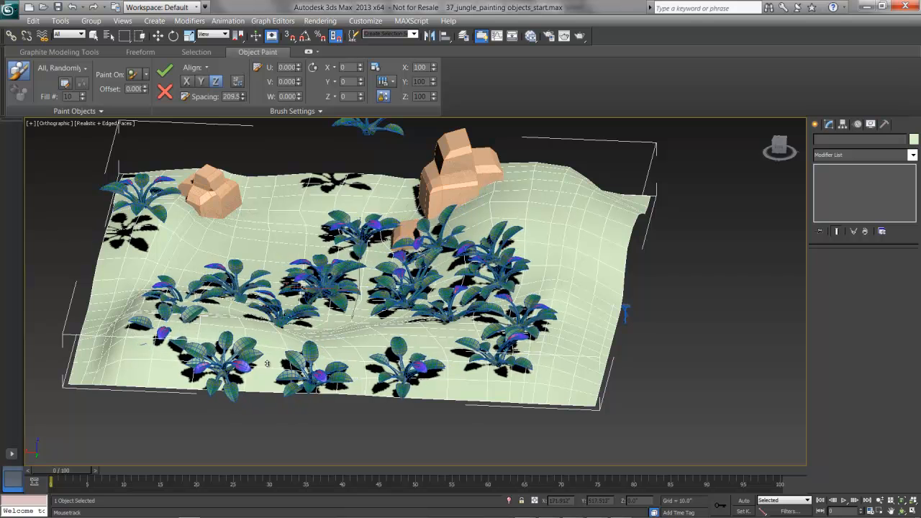
mouse_move(301, 144)
left_mouse_down()
mouse_move(323, 36)
mouse_move(310, 83)
mouse_move(315, 212)
left_mouse_up()
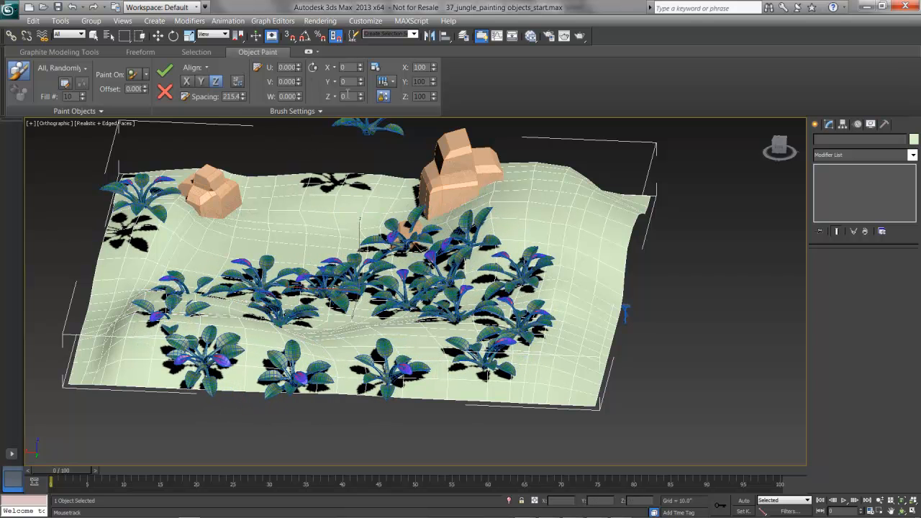
Try tilting the painted plants about X and Y, reset both rotations to 0, and set the Z rotation to 48.
mouse_move(359, 67)
left_mouse_down()
mouse_move(364, 47)
mouse_move(369, 85)
left_mouse_up()
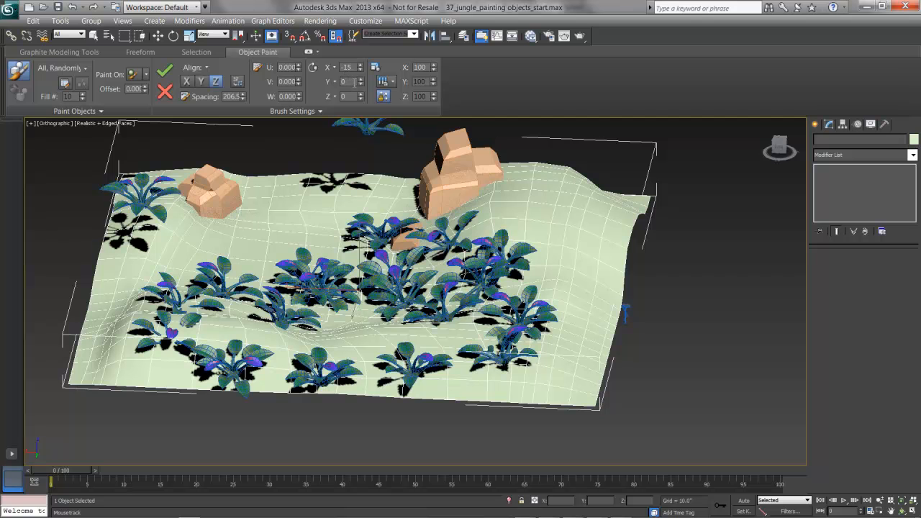
right_click(360, 69)
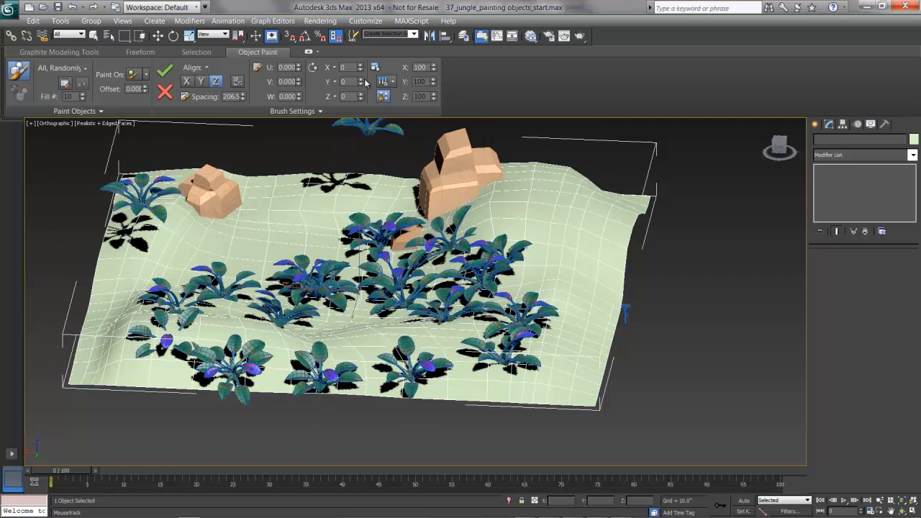
mouse_move(365, 86)
left_mouse_down()
mouse_move(367, 55)
mouse_move(373, 67)
left_mouse_up()
right_click(360, 84)
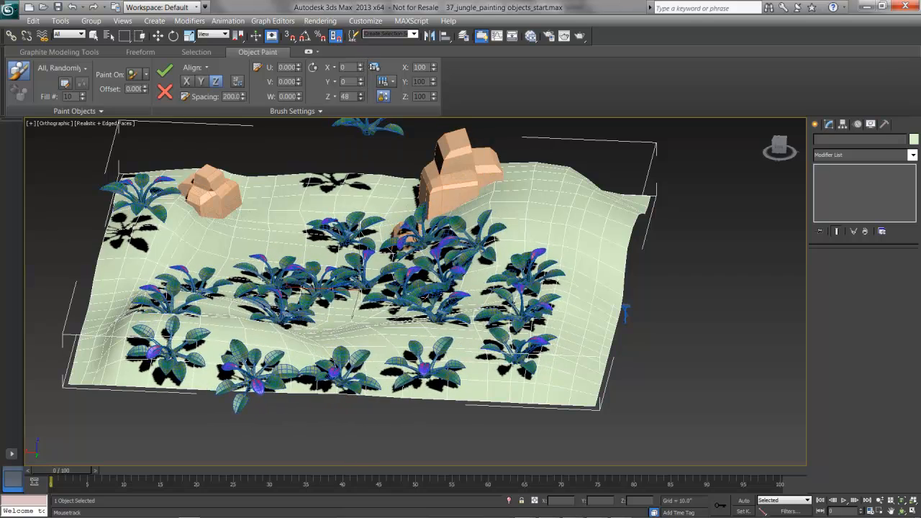
Randomize the painted plants' scale between 50 and 175 percent, keeping all three axes locked to uniform scaling.
left_click(392, 81)
mouse_move(394, 82)
left_mouse_down()
mouse_move(392, 96)
mouse_move(411, 112)
left_mouse_up()
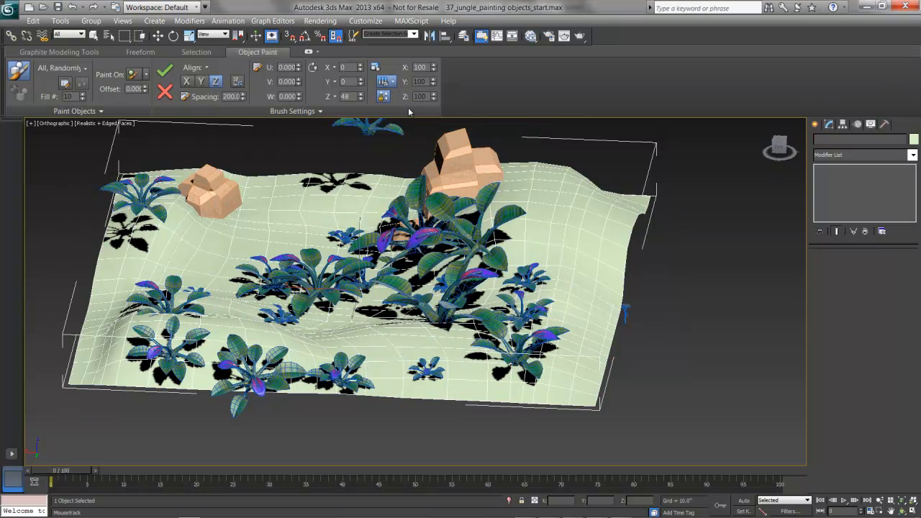
double_click(423, 68)
type("50")
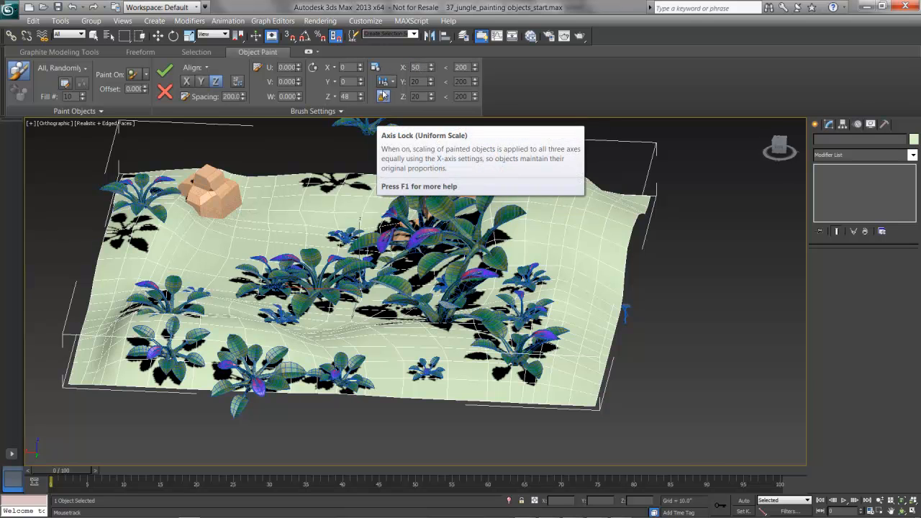
key("Tab")
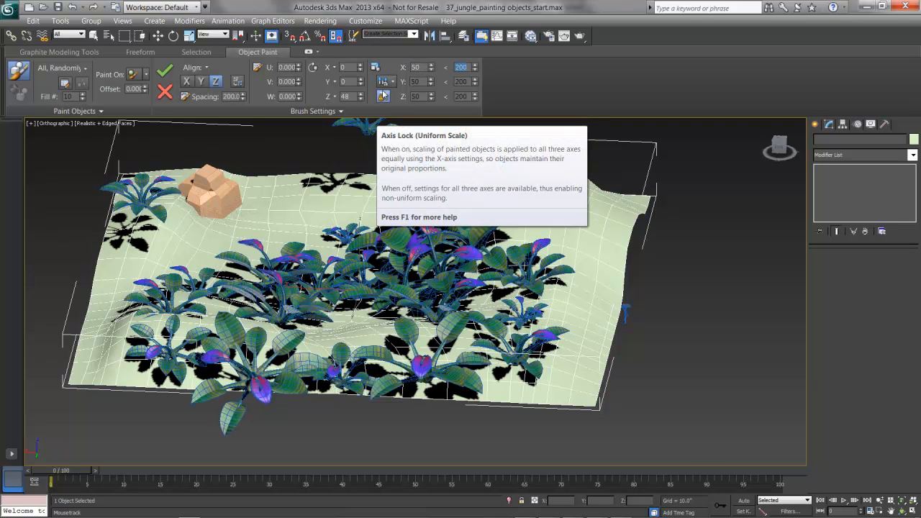
key("Return")
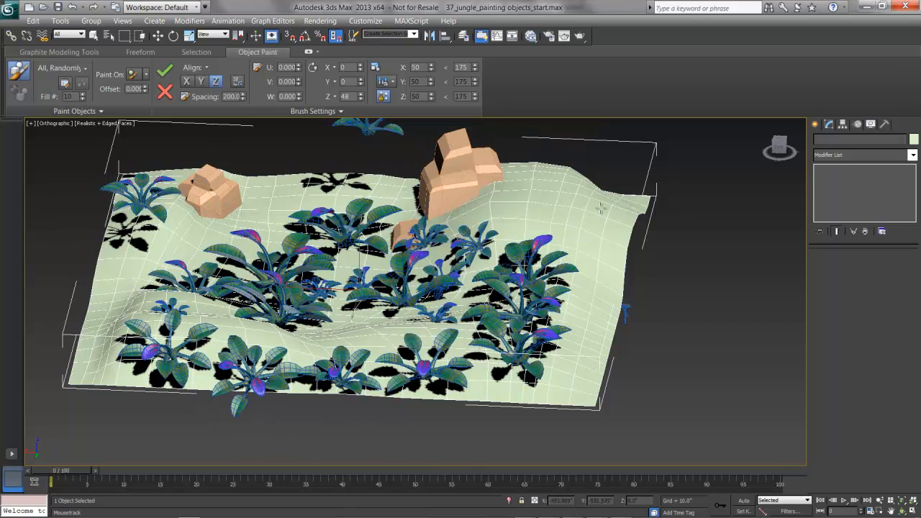
Set the spacing between the plants in the painted stroke to 300.
middle_click_drag(627, 282, 533, 297, "alt")
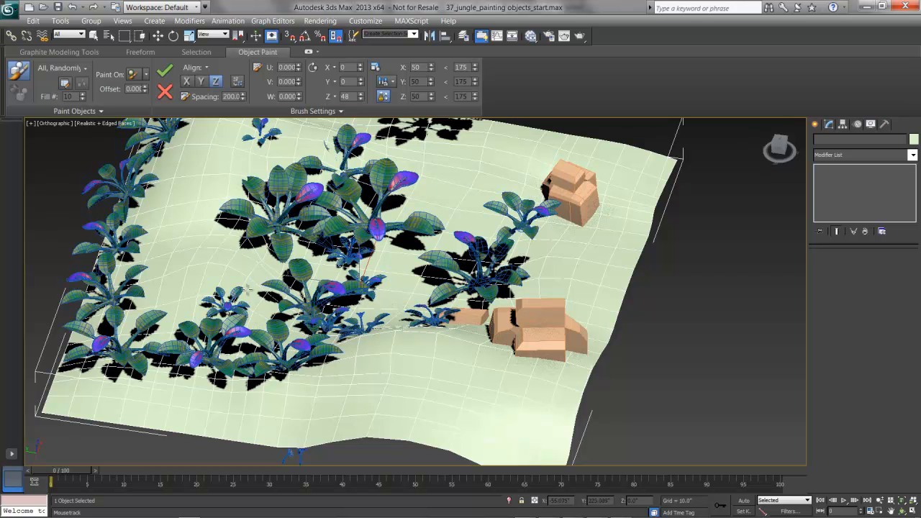
type("0")
key("Return")
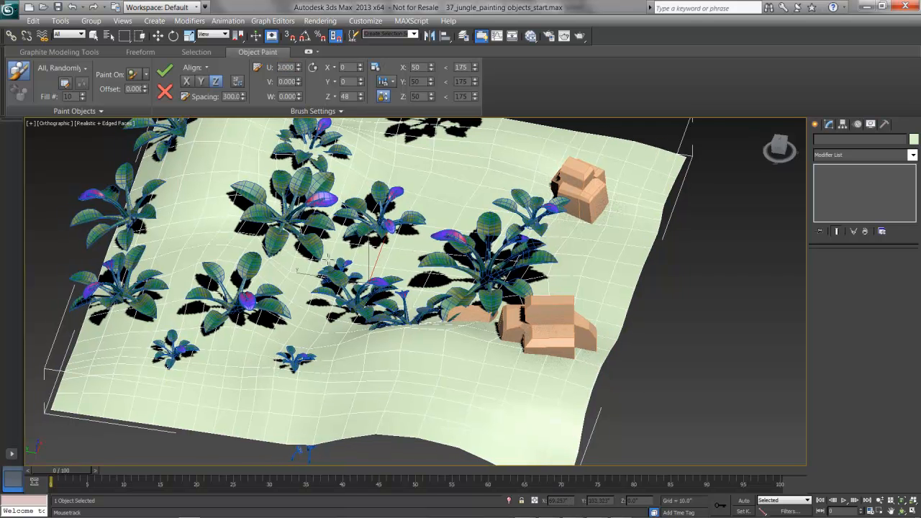
mouse_move(328, 259)
middle_mouse_down()
mouse_move(347, 255)
mouse_move(343, 276)
middle_mouse_up()
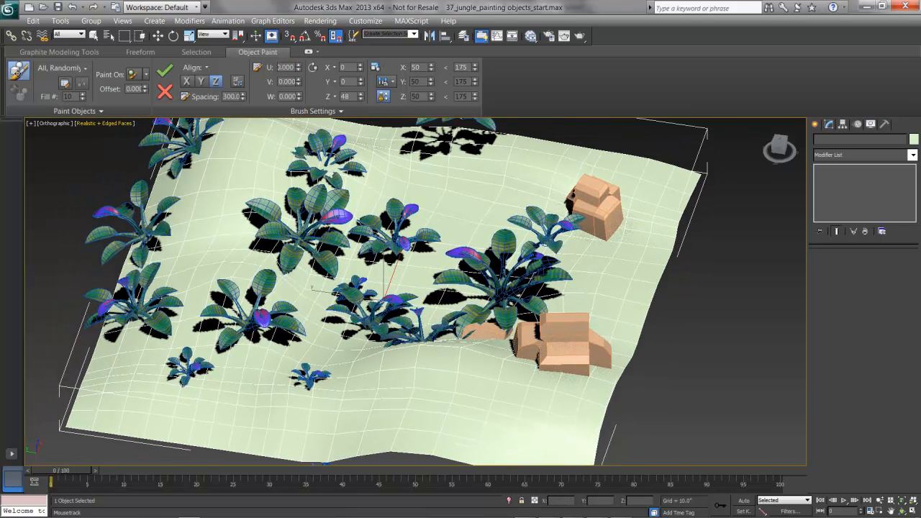
Finish the current stroke, restart painting, and fill the bare areas of the terrain with more lilly plants.
left_click(18, 69)
left_click(17, 69)
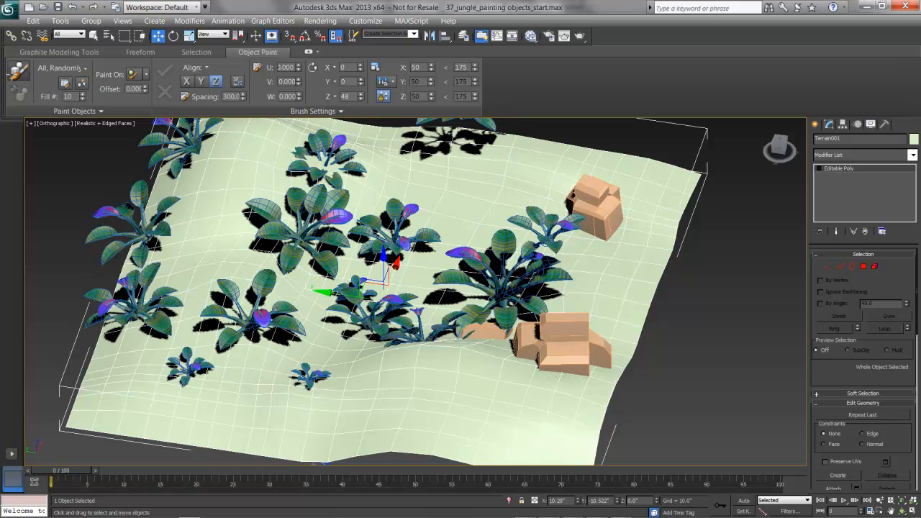
left_click(148, 401)
mouse_move(205, 426)
left_mouse_down()
mouse_move(542, 434)
mouse_move(500, 381)
mouse_move(591, 272)
mouse_move(665, 232)
mouse_move(606, 177)
mouse_move(494, 167)
mouse_move(401, 184)
mouse_move(380, 164)
mouse_move(265, 151)
mouse_move(203, 209)
mouse_move(187, 270)
left_mouse_up()
middle_click_drag(350, 290, 403, 291, "alt")
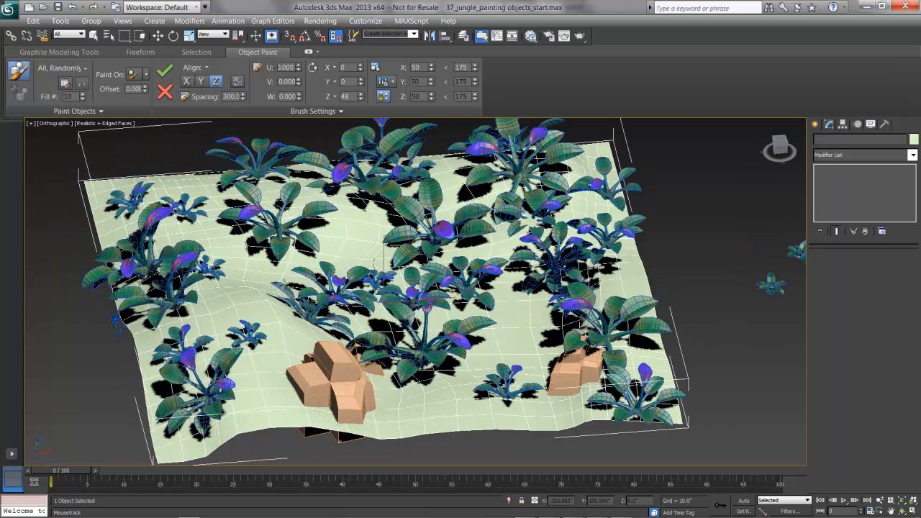
Undo the last placed plant, place a replacement in the open area near the terrain's far edge, and commit the painted plants.
key("ctrl+z")
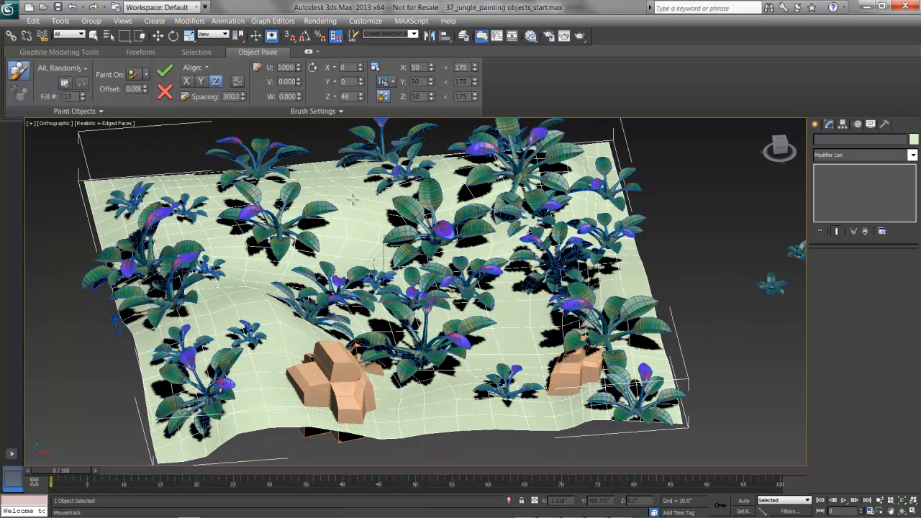
left_click(351, 197)
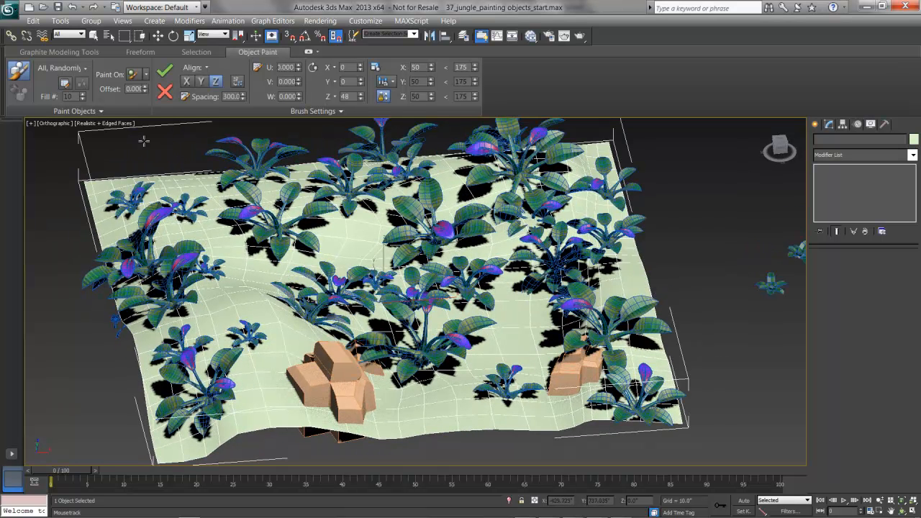
left_click(164, 73)
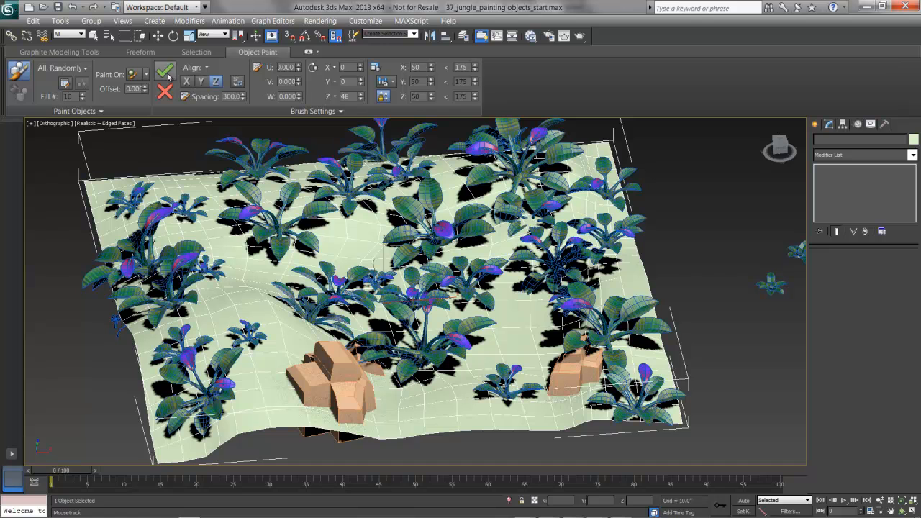
Leave paint mode and select Plant LillyC008 and Plant LillyB001 individually to check their modifier stacks.
key("w")
left_click(700, 272)
left_click(626, 308)
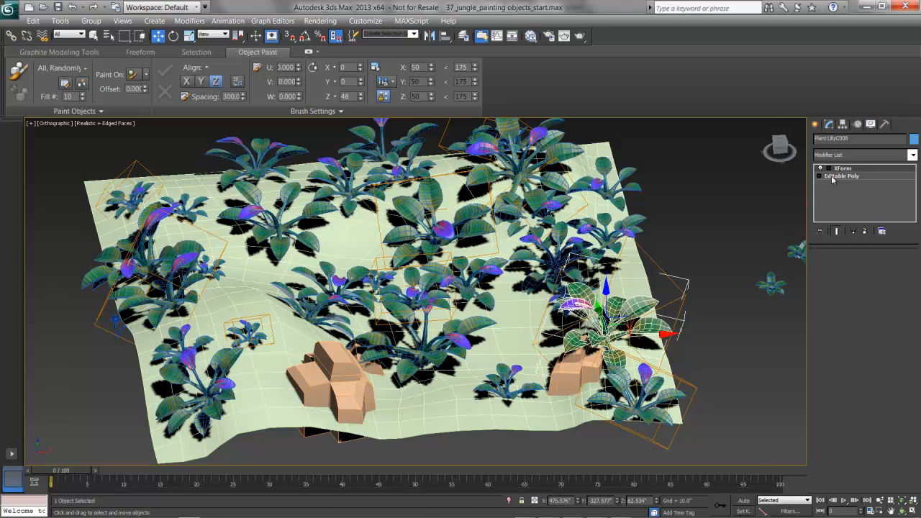
left_click(606, 239)
Switch to a perspective view and examine the painted plants up close from near ground level.
middle_click_drag(501, 399, 417, 386)
key("p")
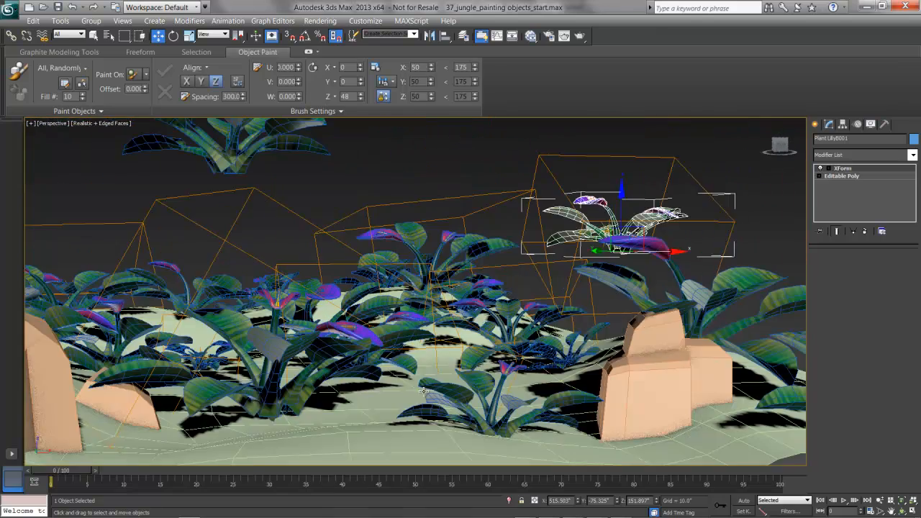
scroll(429, 396, "up", 3)
scroll(429, 397, "up", 6)
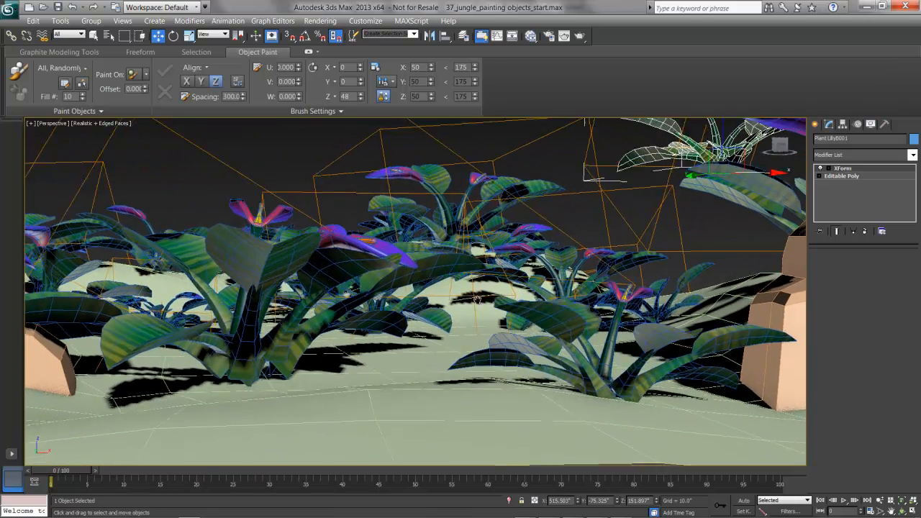
middle_click_drag(436, 418, 447, 354, "alt")
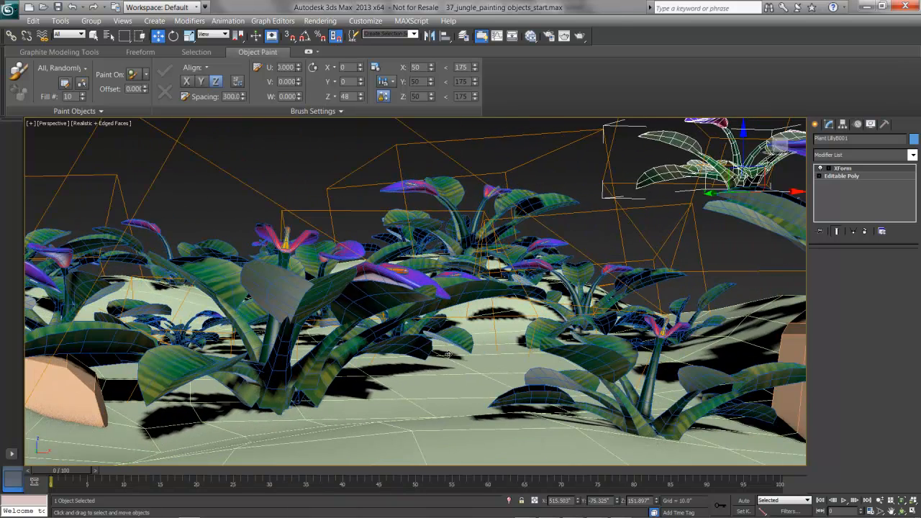
Shift the large foreground plant LillyB005 slightly along X and rotate it about its vertical axis.
left_click(257, 385)
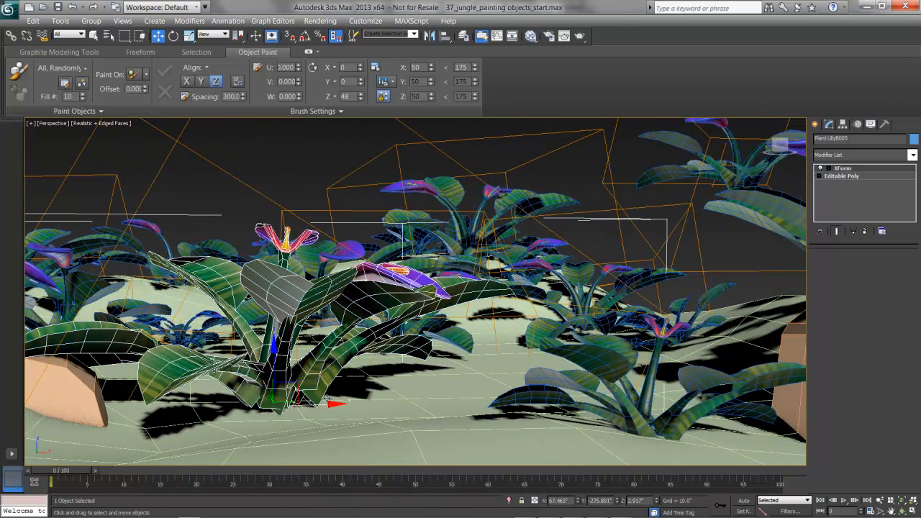
left_click_drag(332, 405, 406, 399)
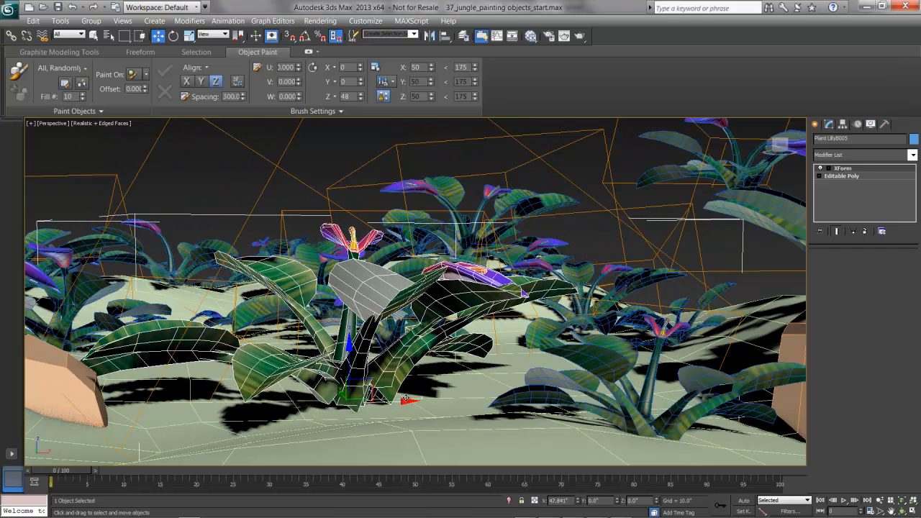
key("ctrl+z")
key("e")
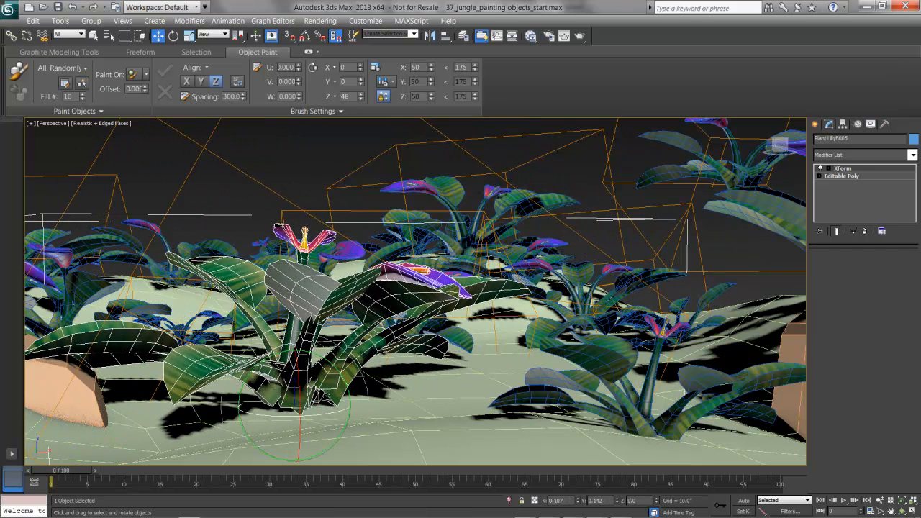
left_click_drag(317, 416, 289, 426)
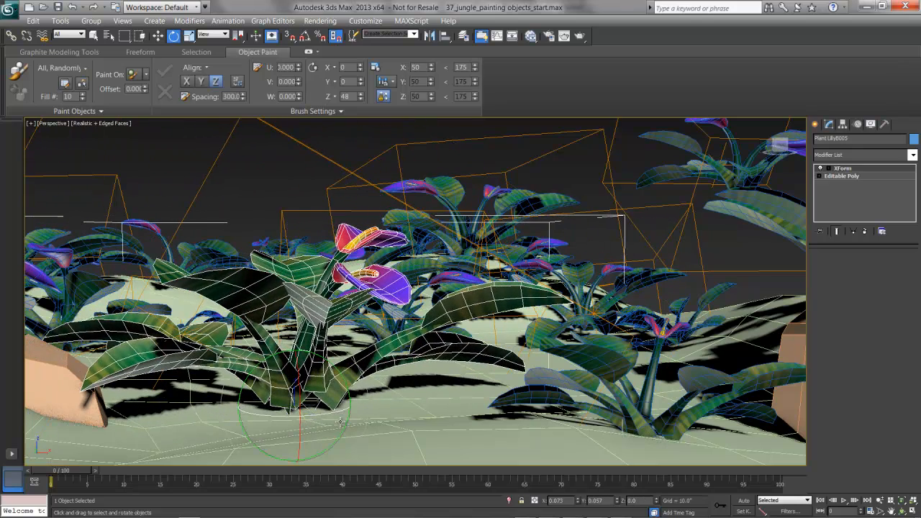